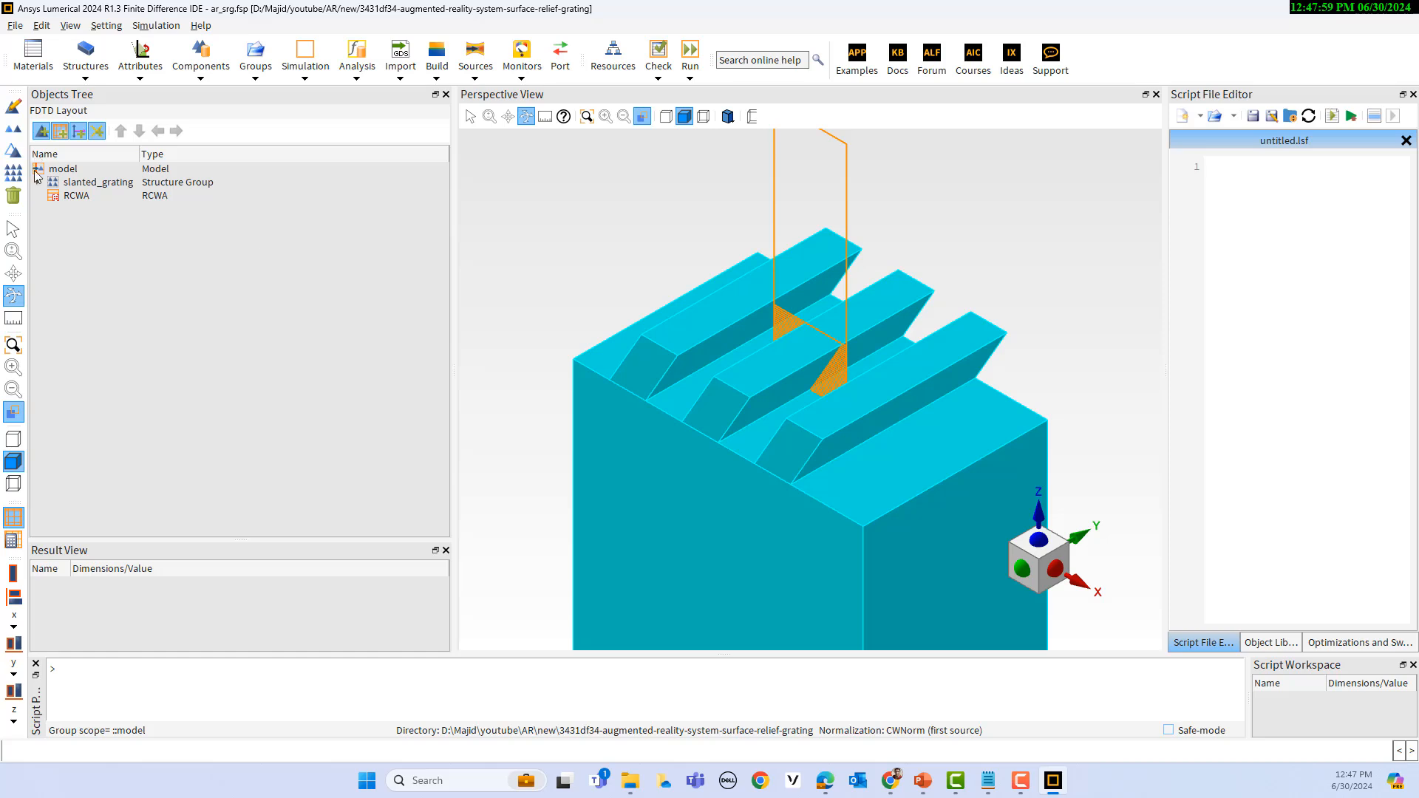
Step: Expand the slanted_grating group and highlight its base and grating polygons one by one in the model
left_click(38, 182)
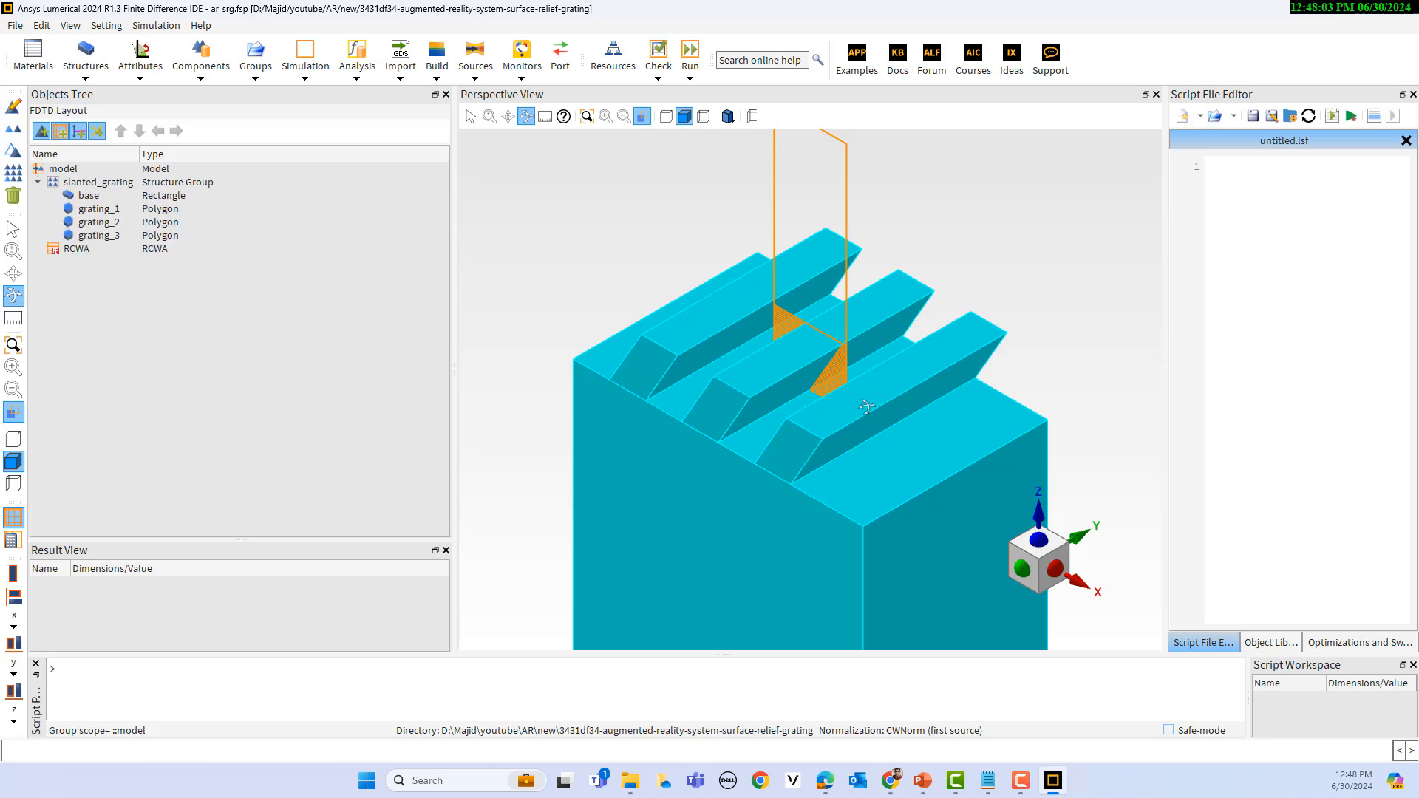
left_click(85, 196)
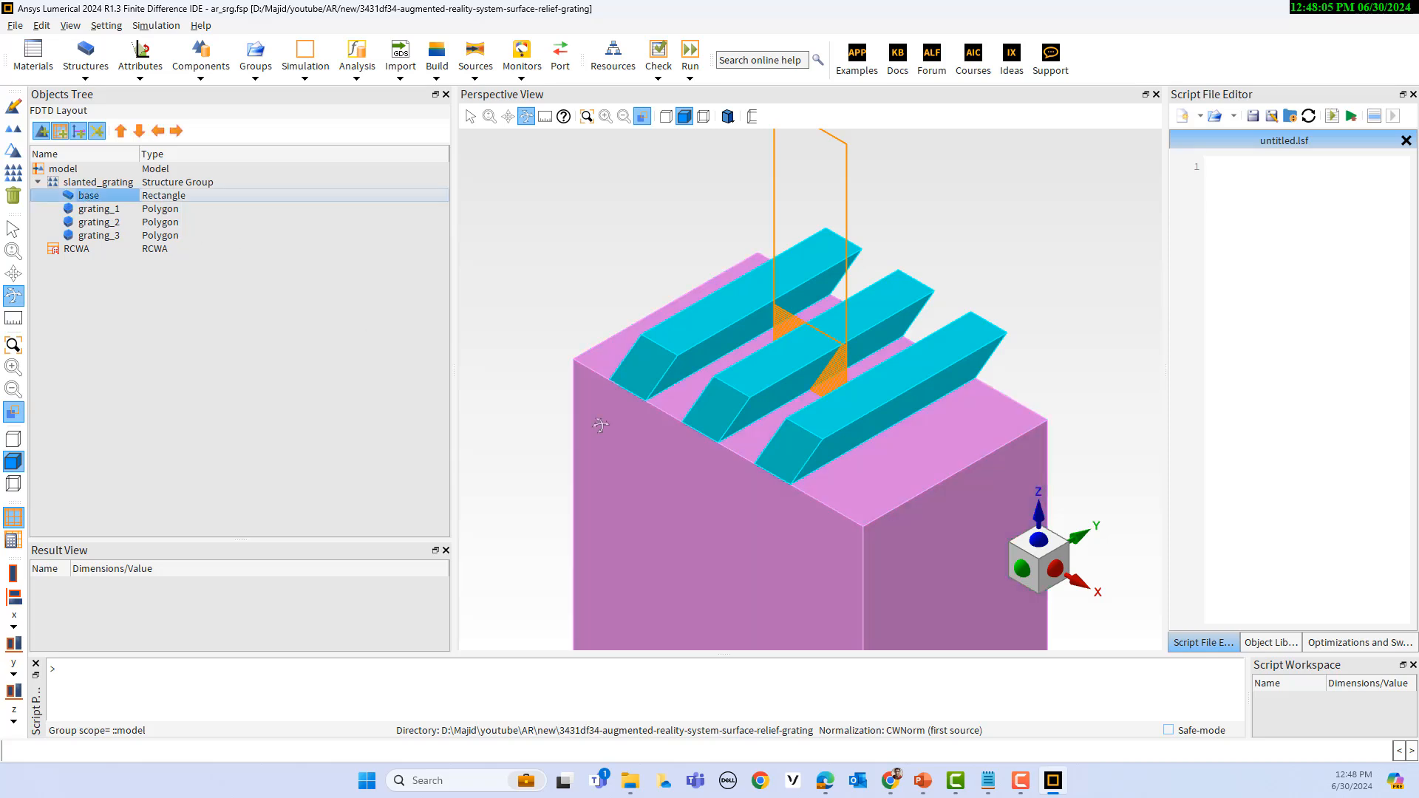
left_click(104, 211)
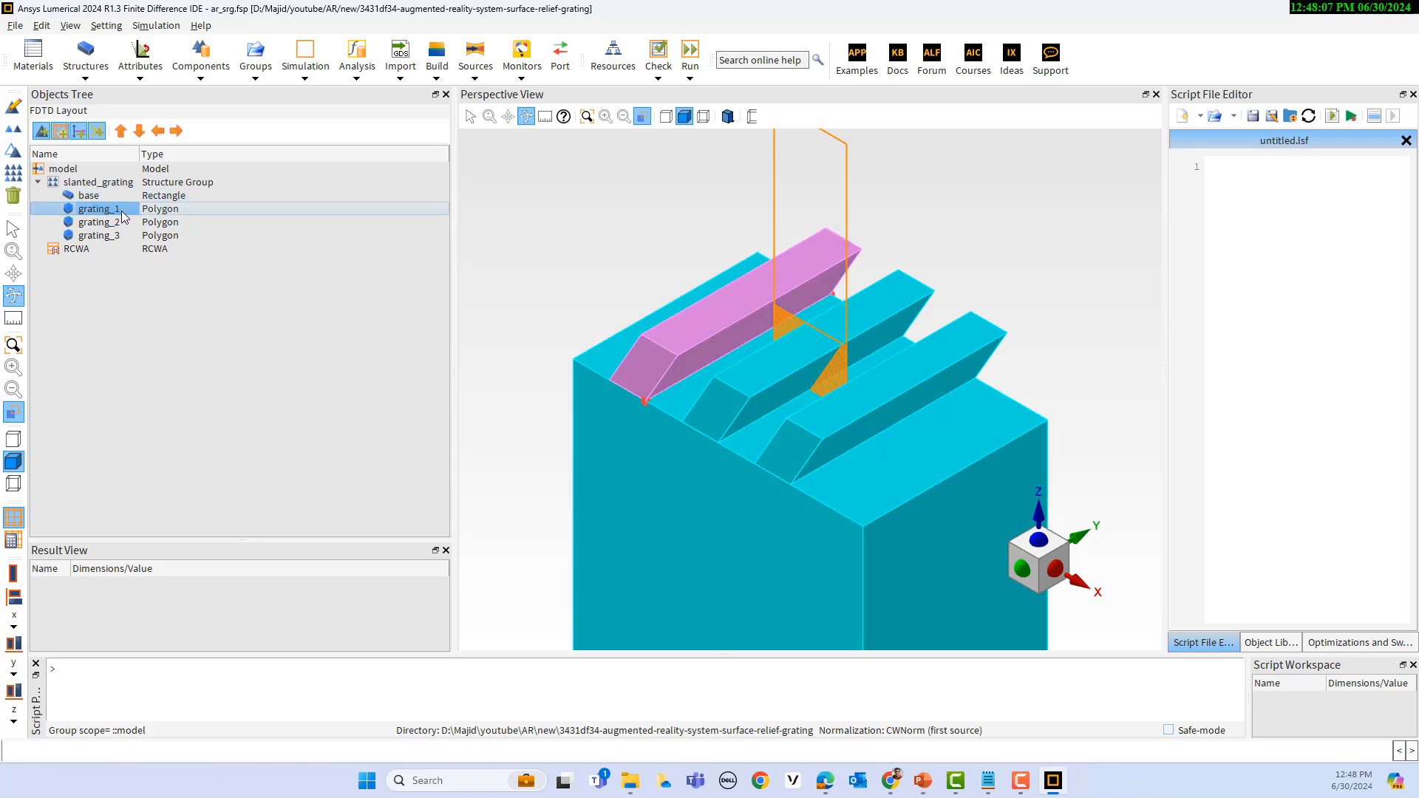
left_click(106, 223)
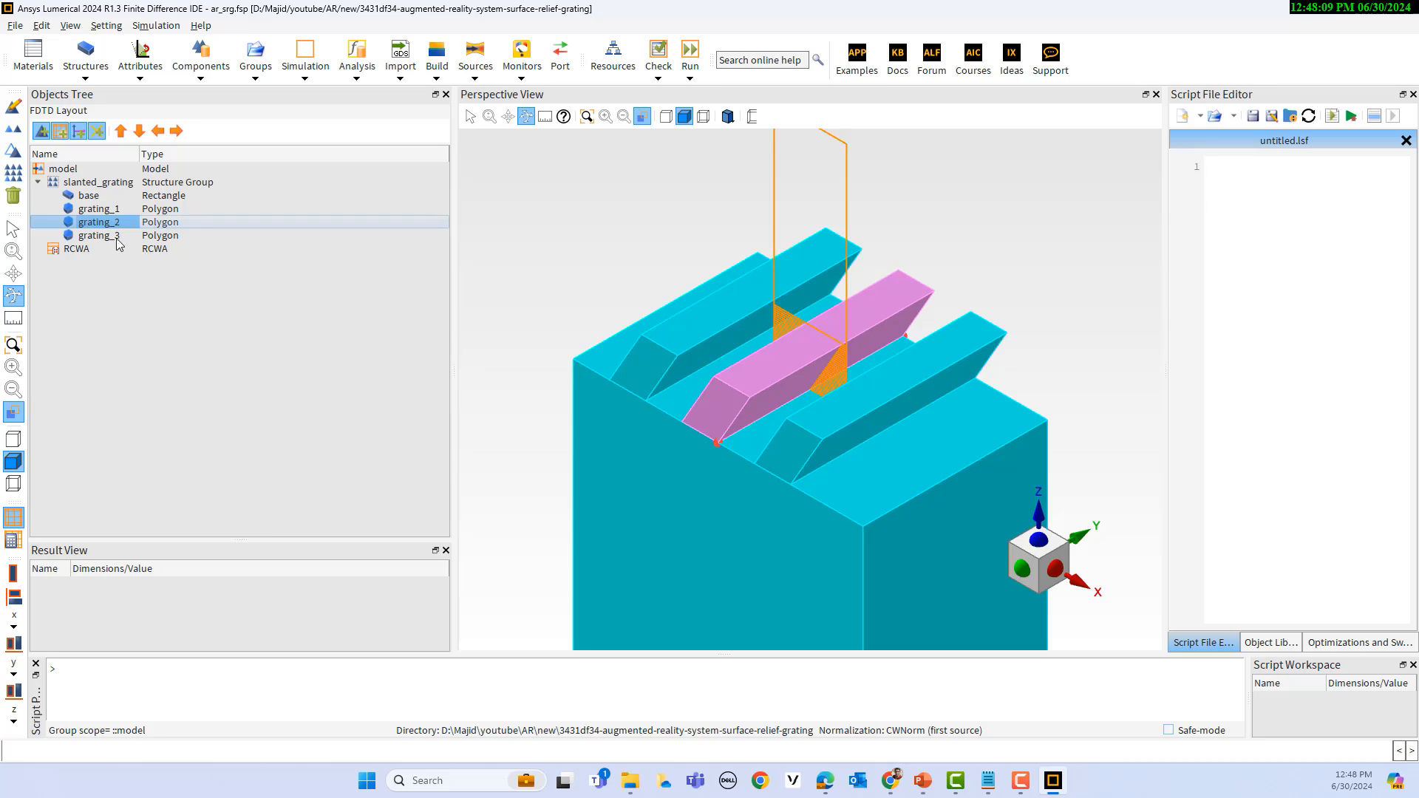
left_click(111, 237)
left_click(98, 223)
Step: Review the RCWA object's general, geometry, solver, material, excitation and results settings, including the incident angle options, and close it without changes
right_click(76, 252)
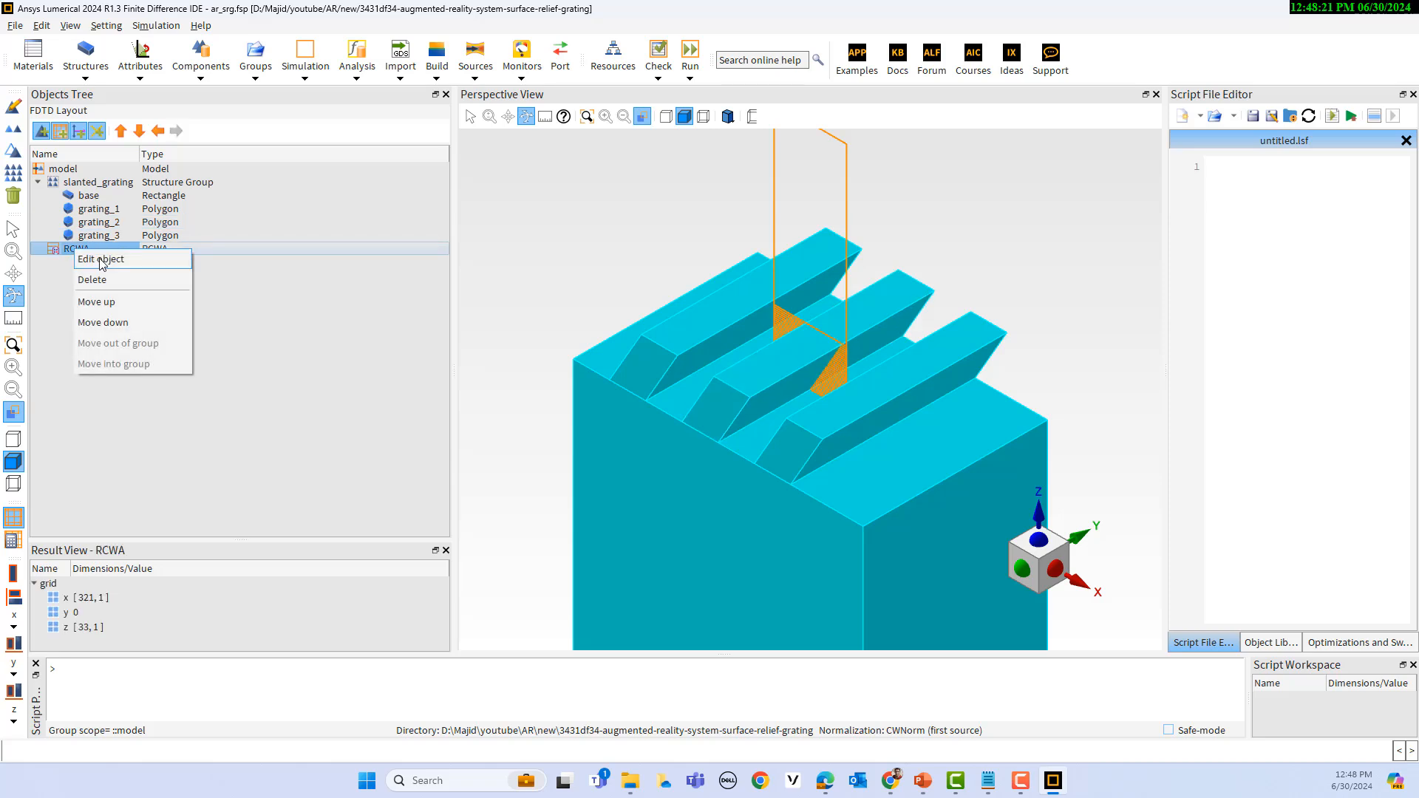
left_click(104, 264)
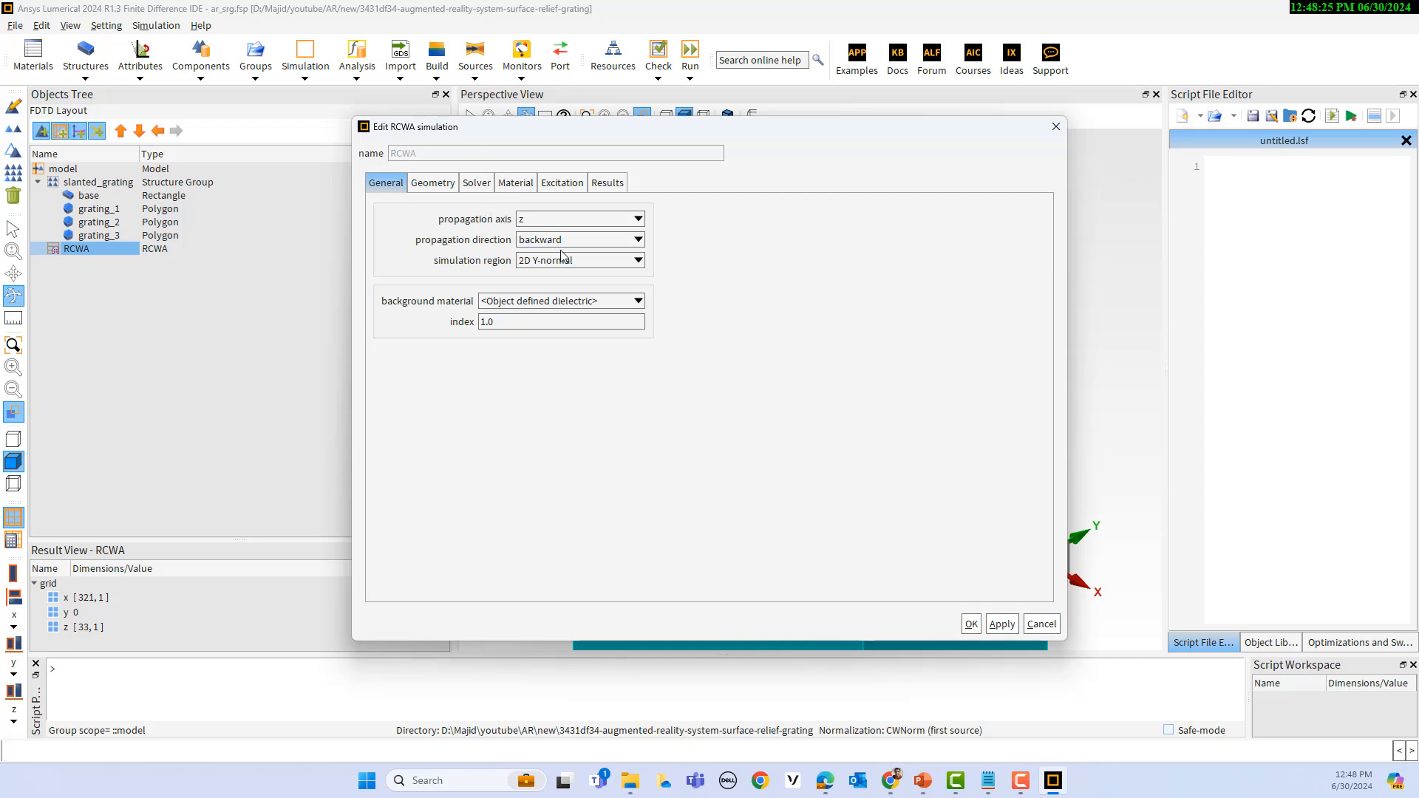
left_click_drag(713, 136, 506, 214)
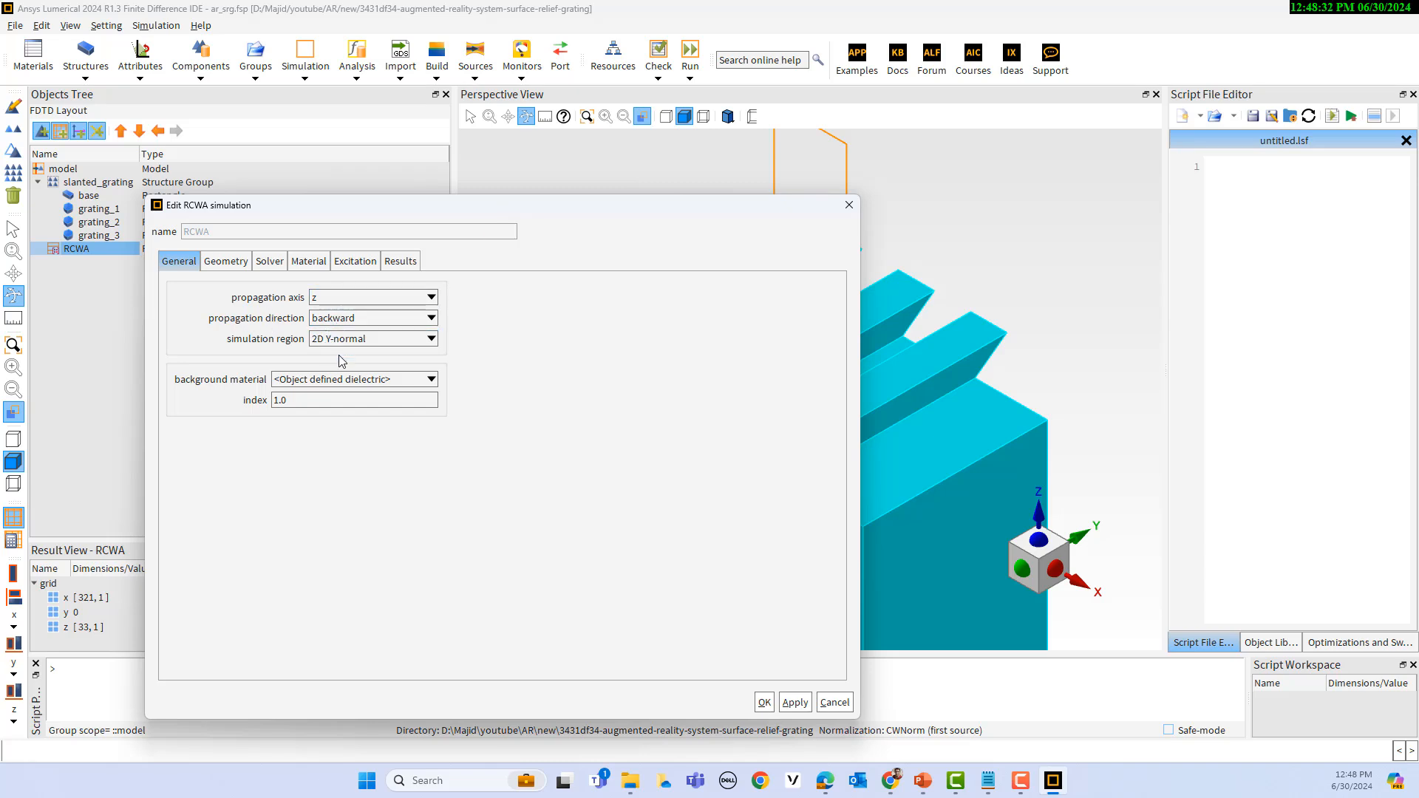
left_click(243, 266)
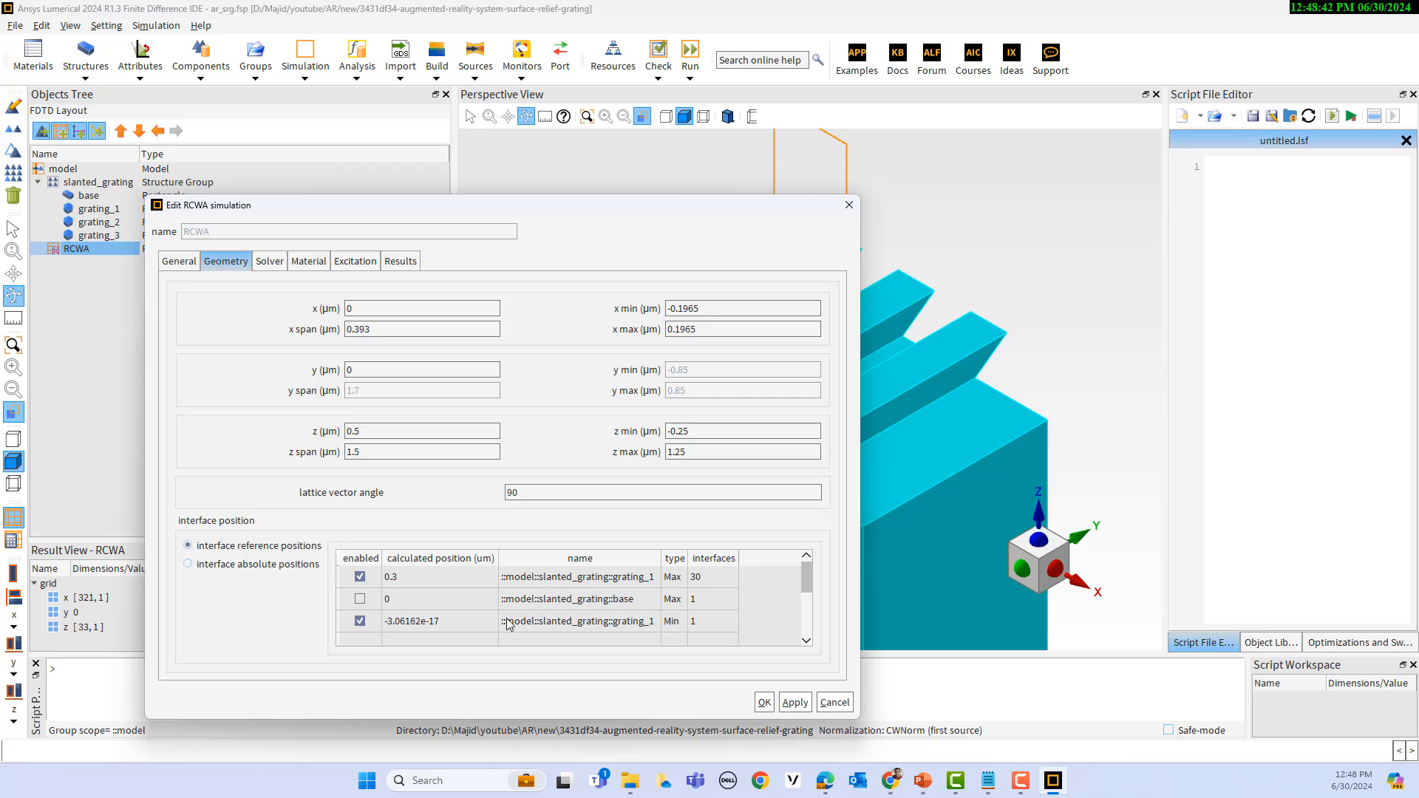
left_click(269, 261)
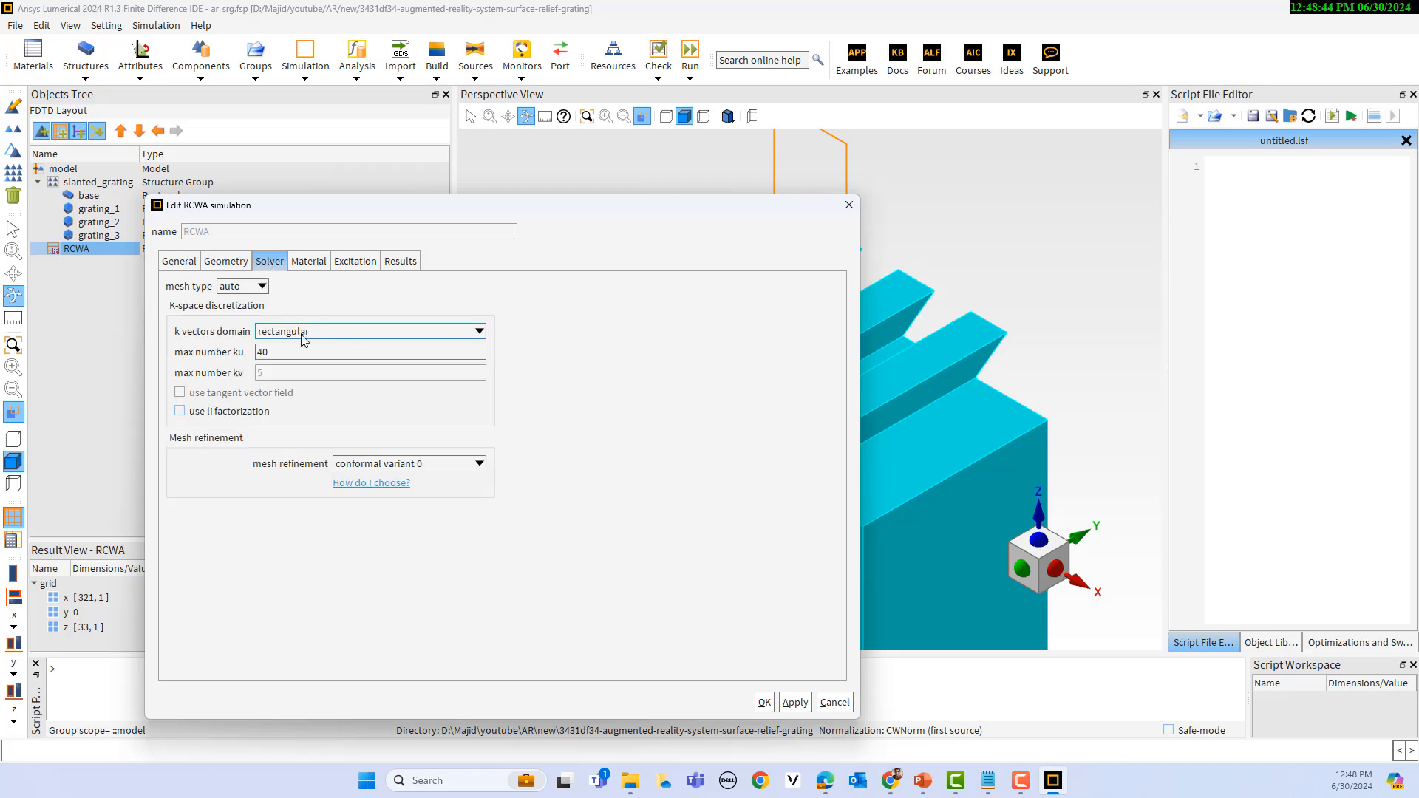
left_click(307, 264)
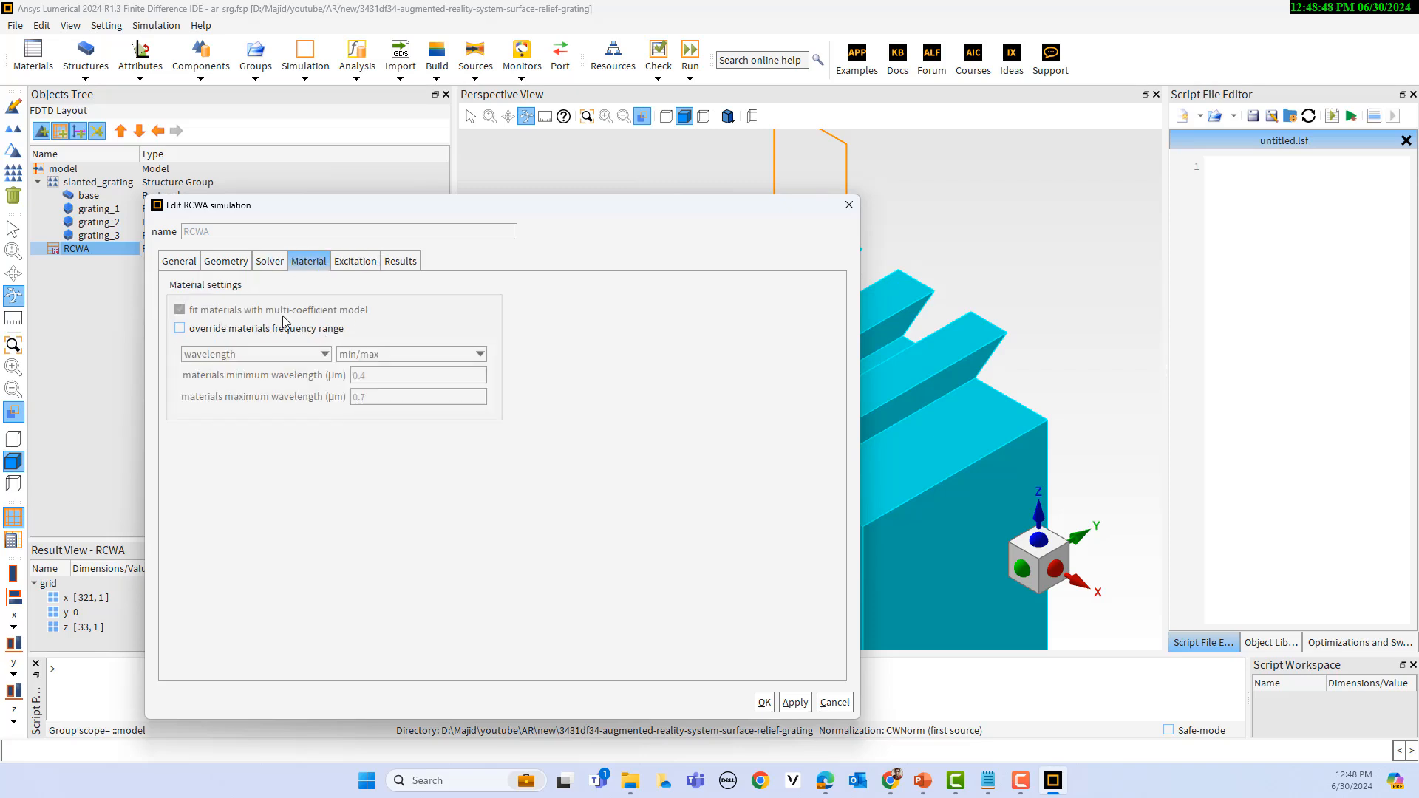
left_click(357, 264)
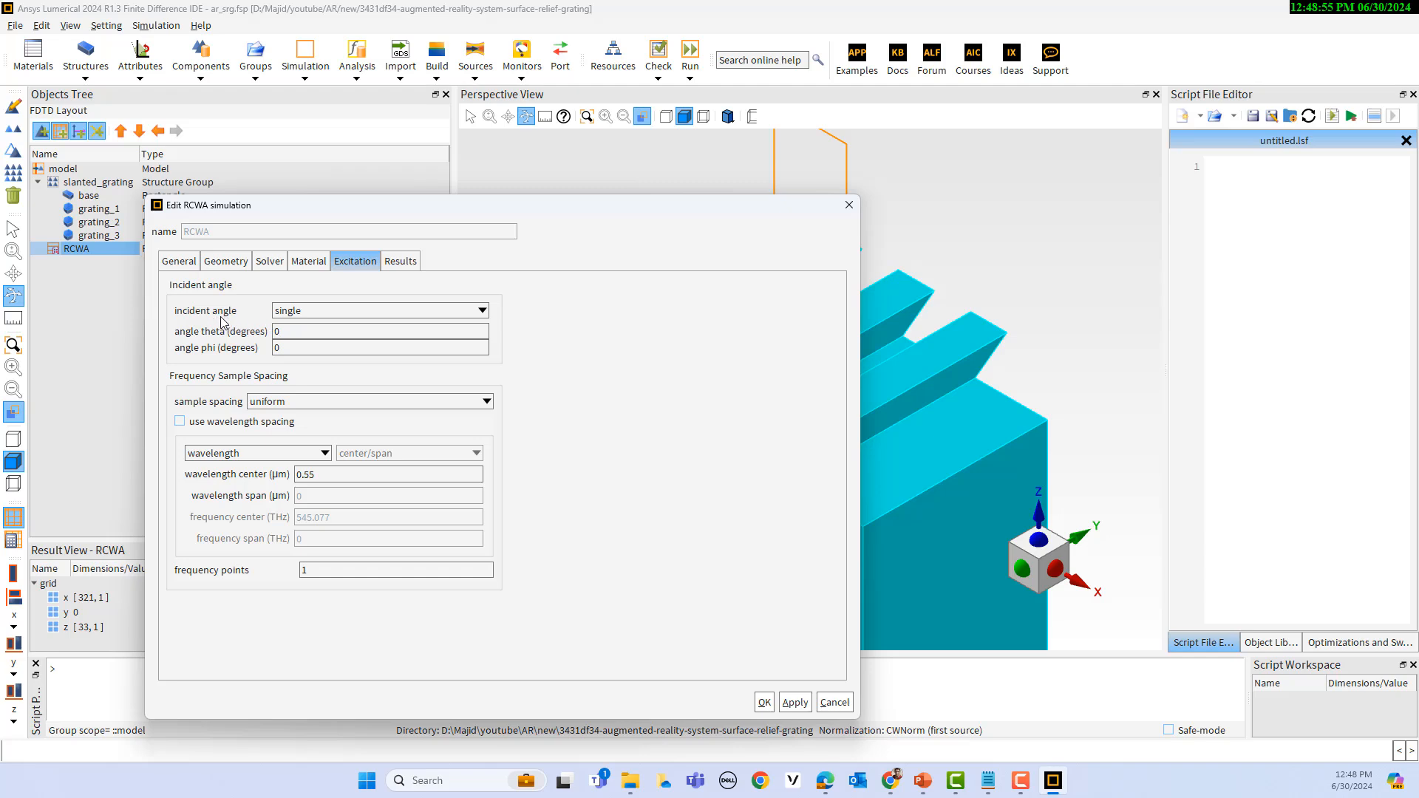
left_click(311, 310)
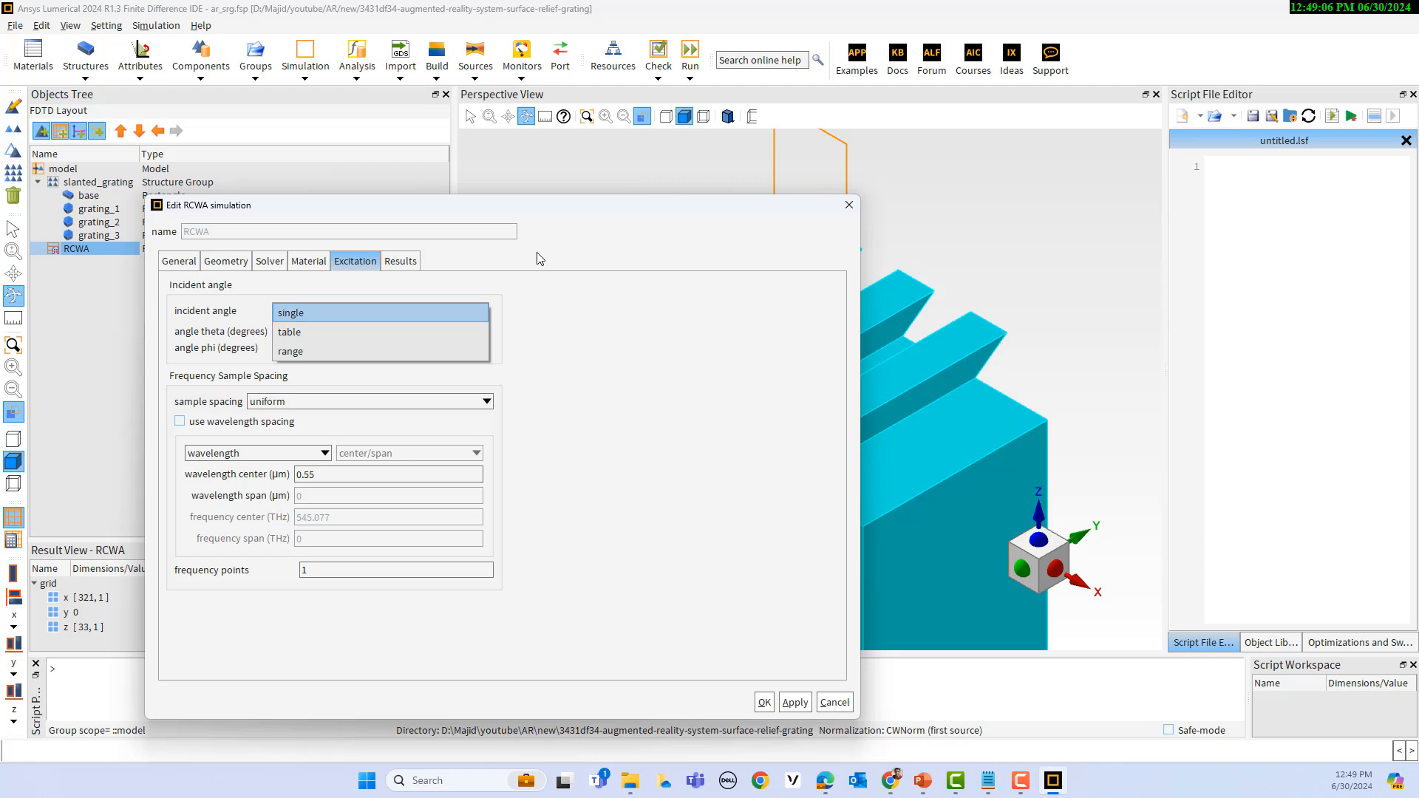
left_click(569, 271)
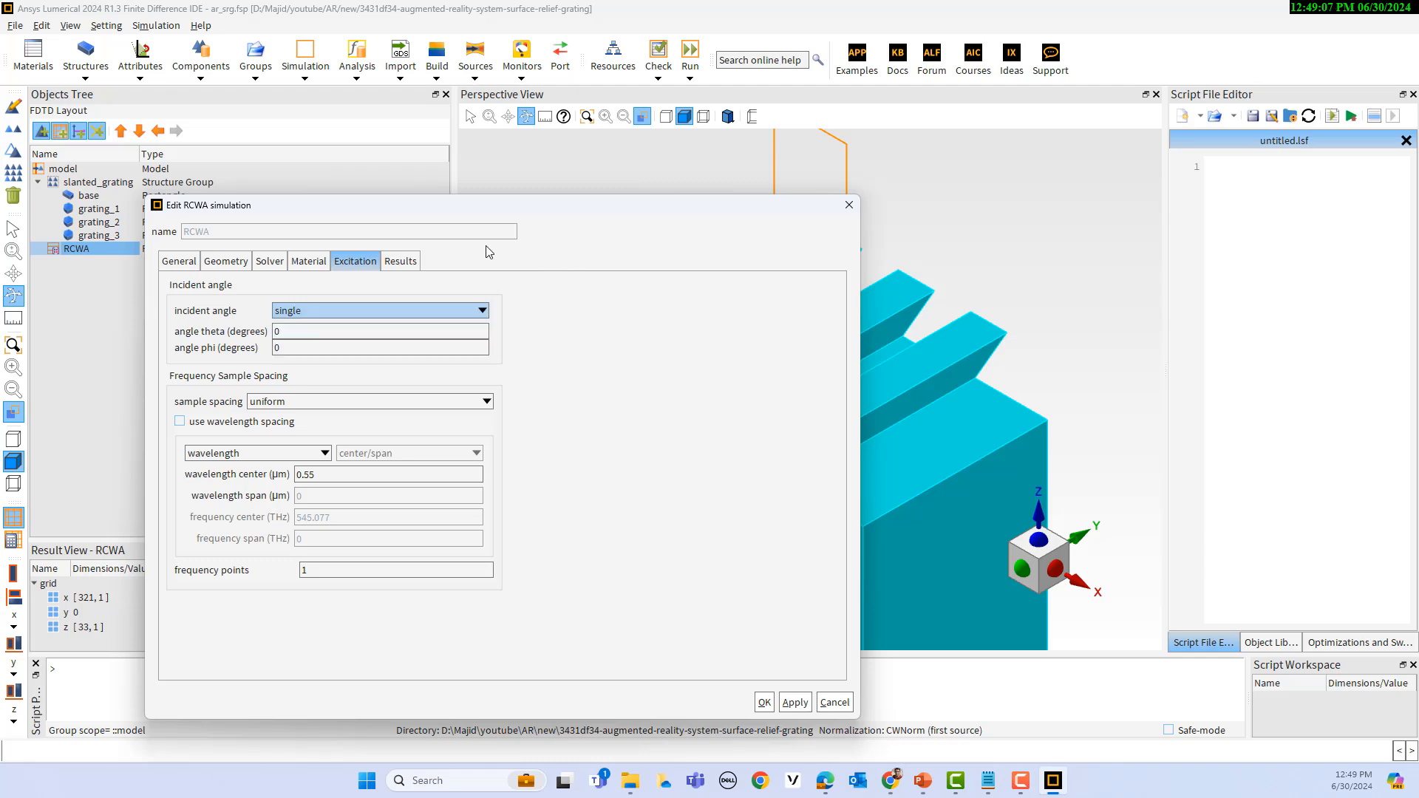
left_click(412, 268)
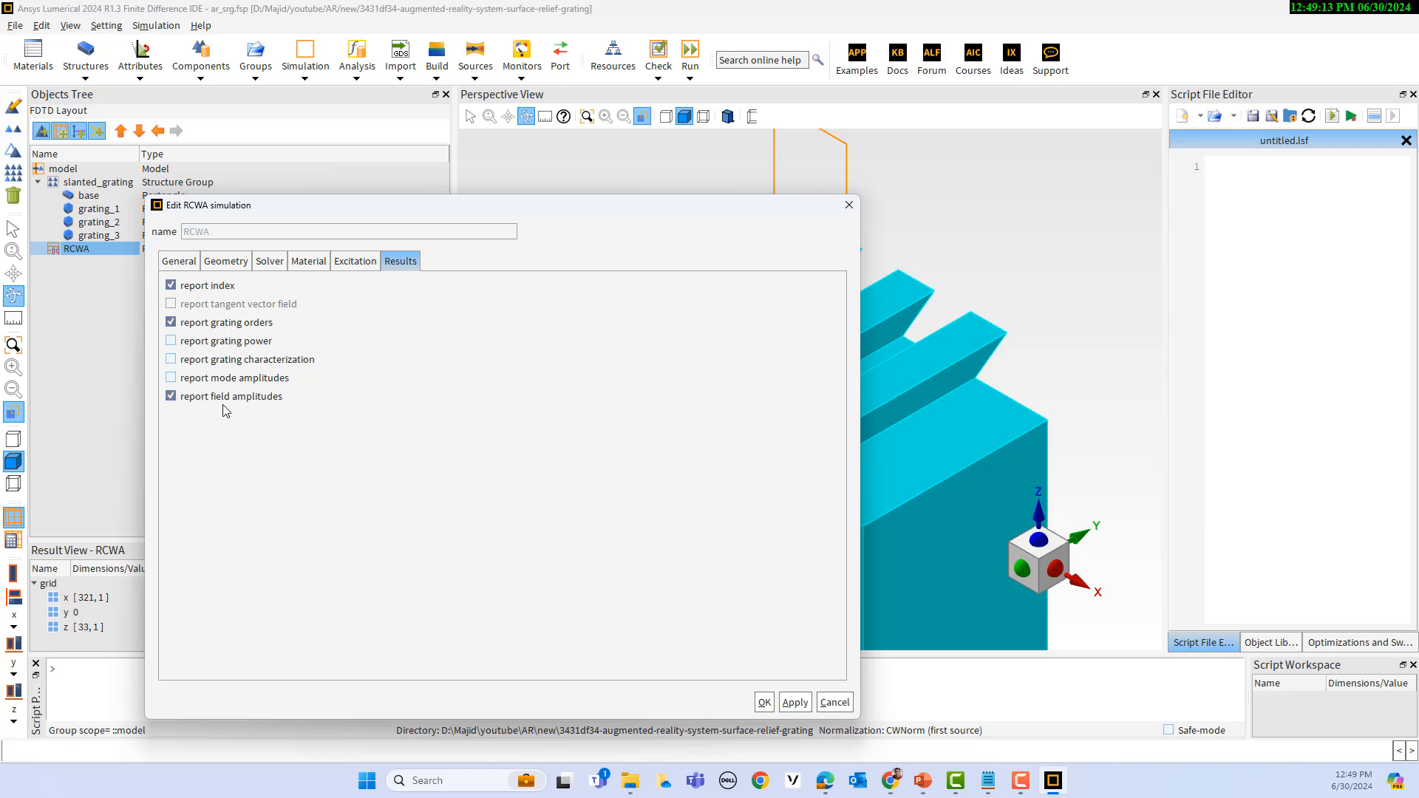
left_click(840, 704)
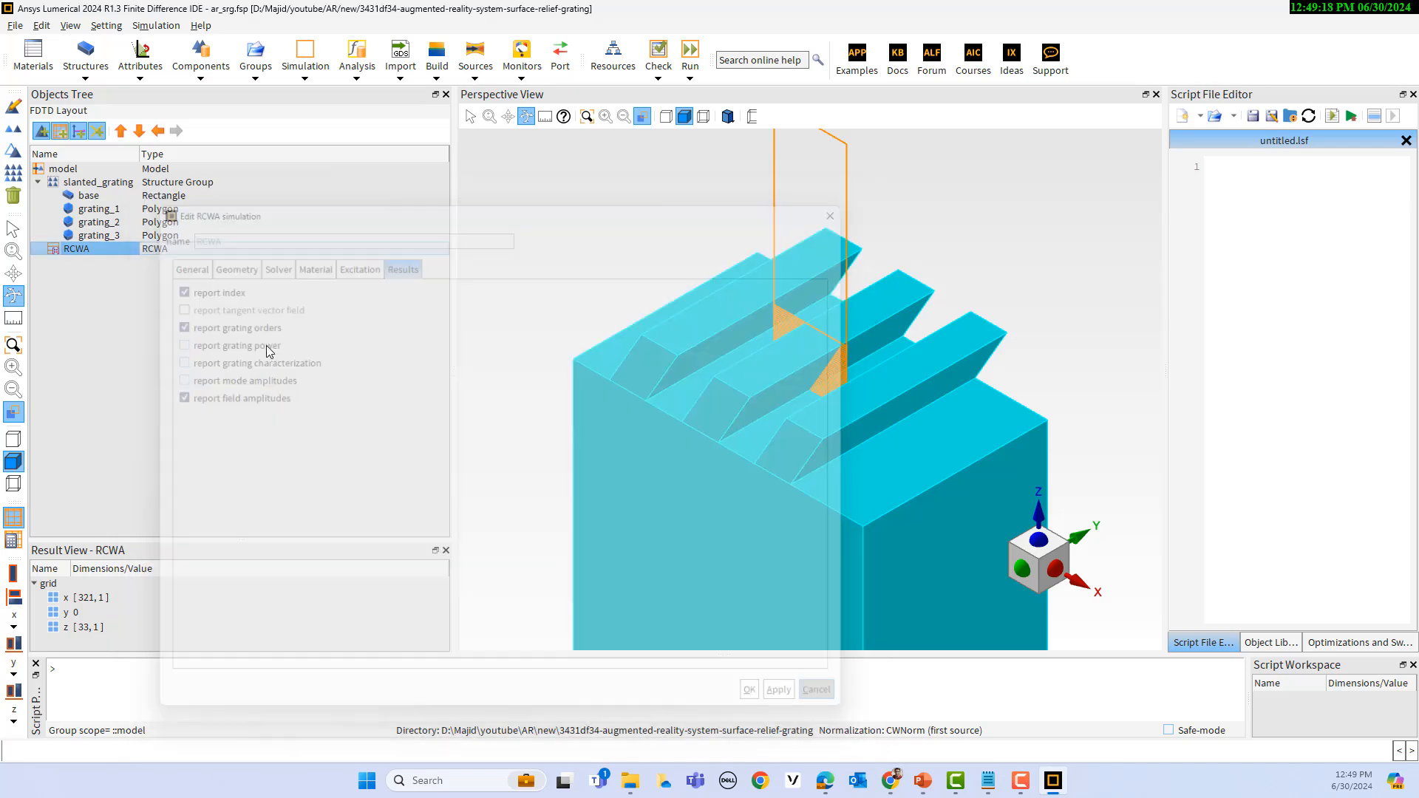
Step: Run the simulation and display the full list of RCWA results in an enlarged result view
left_click(692, 59)
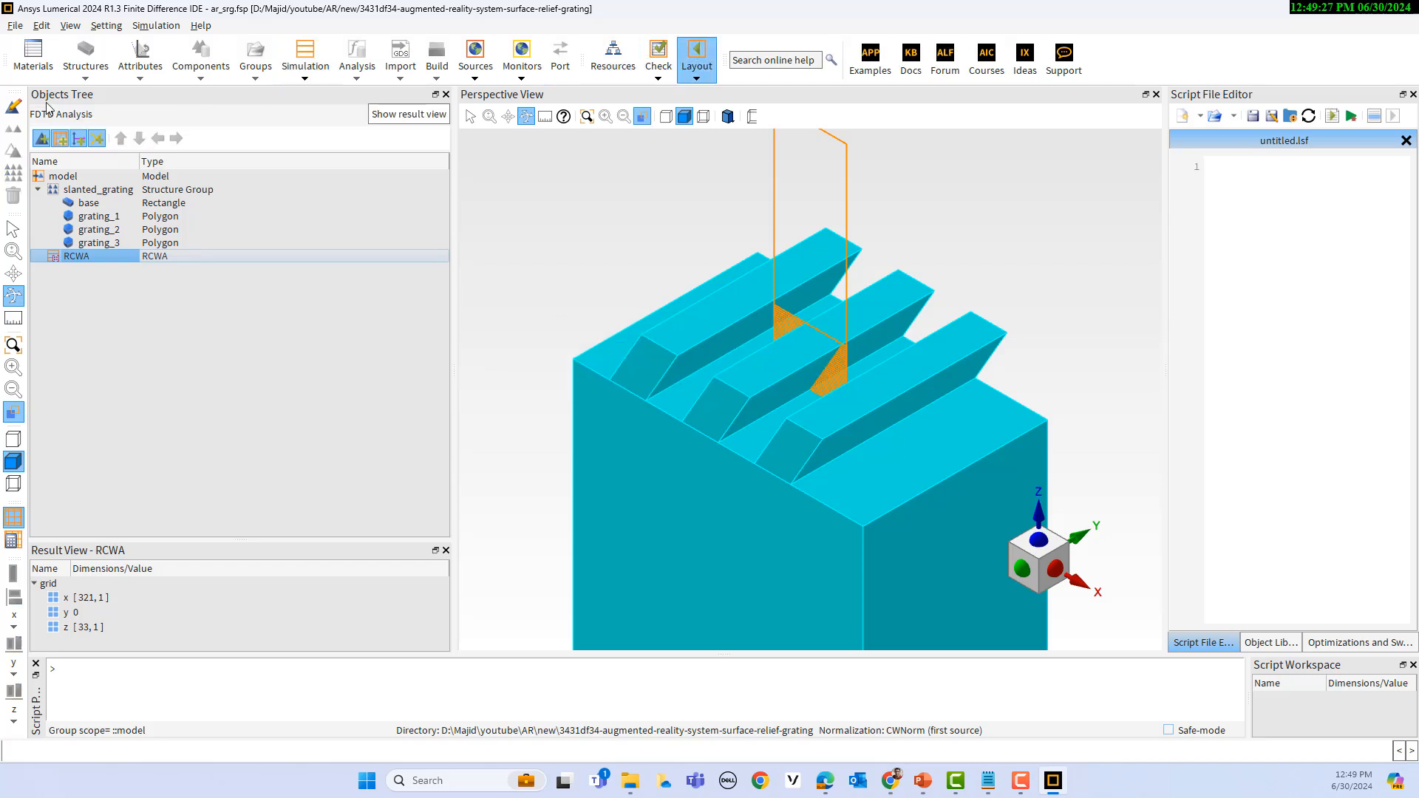
left_click(83, 244)
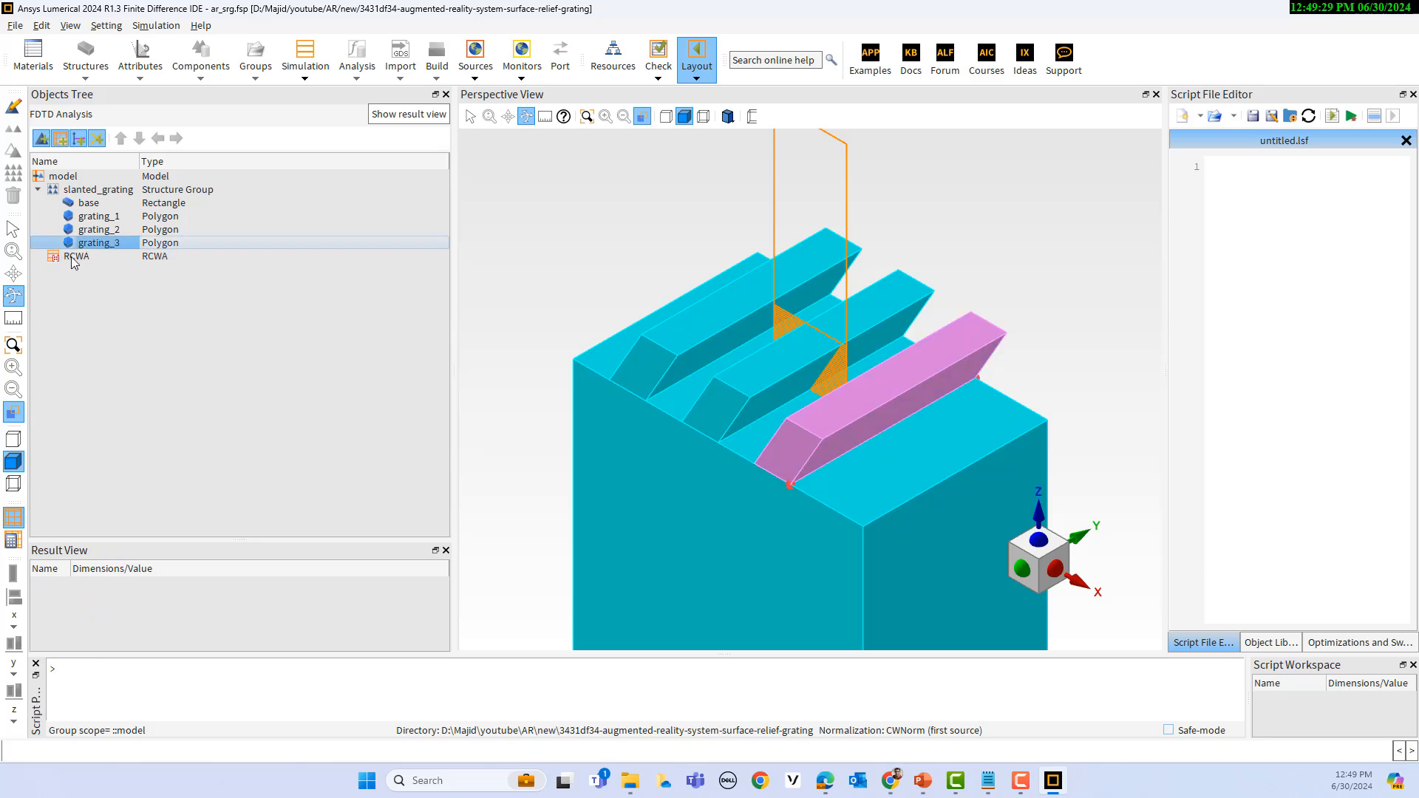
left_click(73, 259)
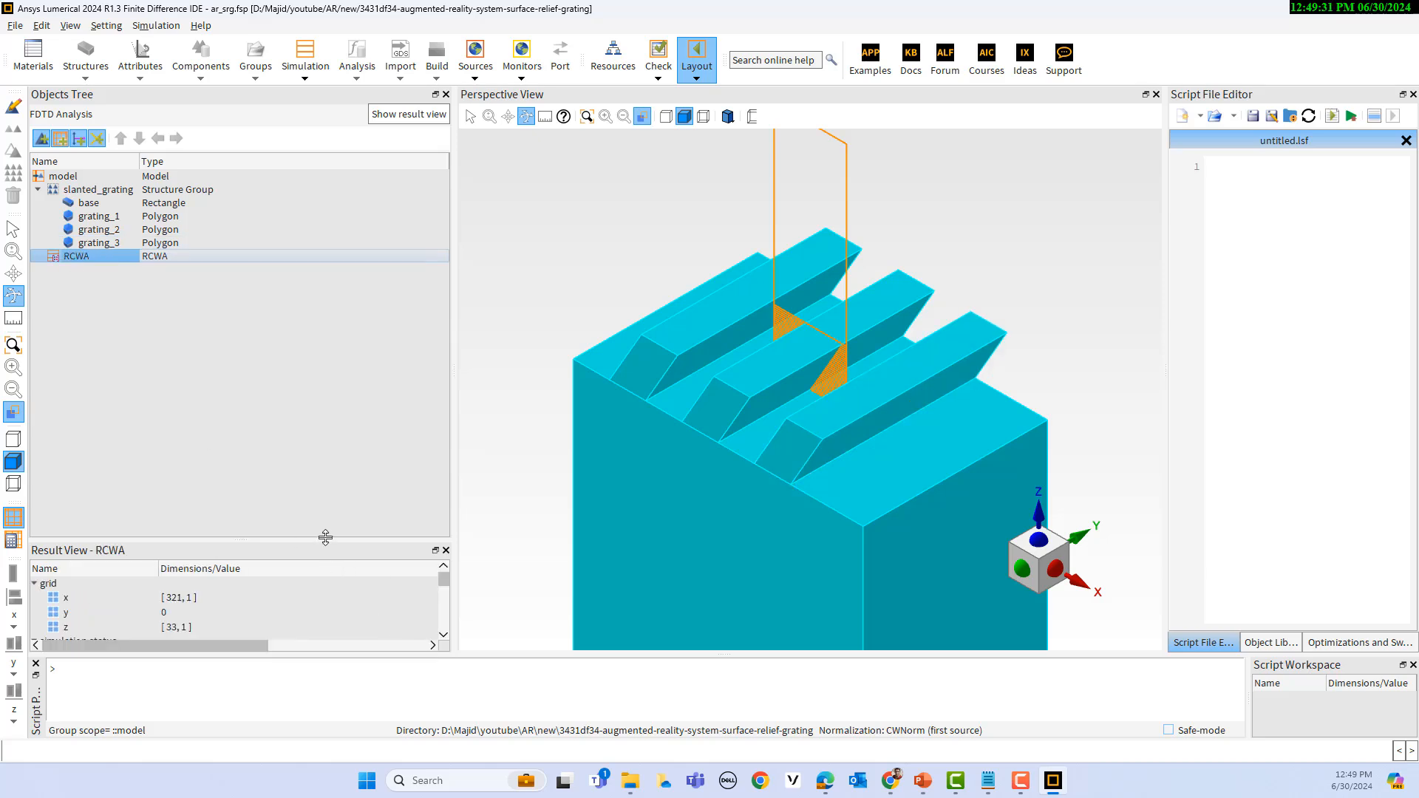
left_click_drag(320, 542, 358, 342)
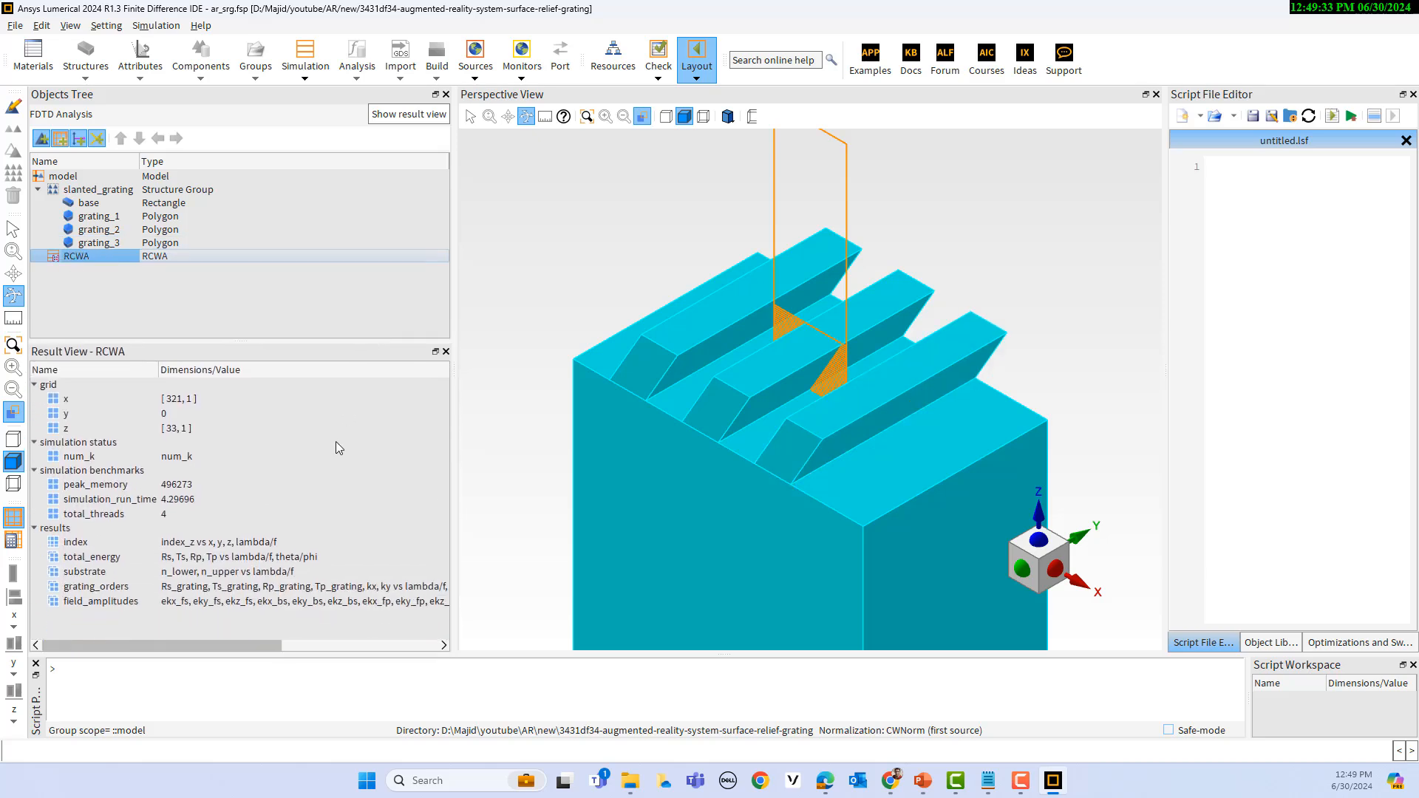
Step: Visualize the RCWA grating_orders result in a new visualizer
left_click(109, 588)
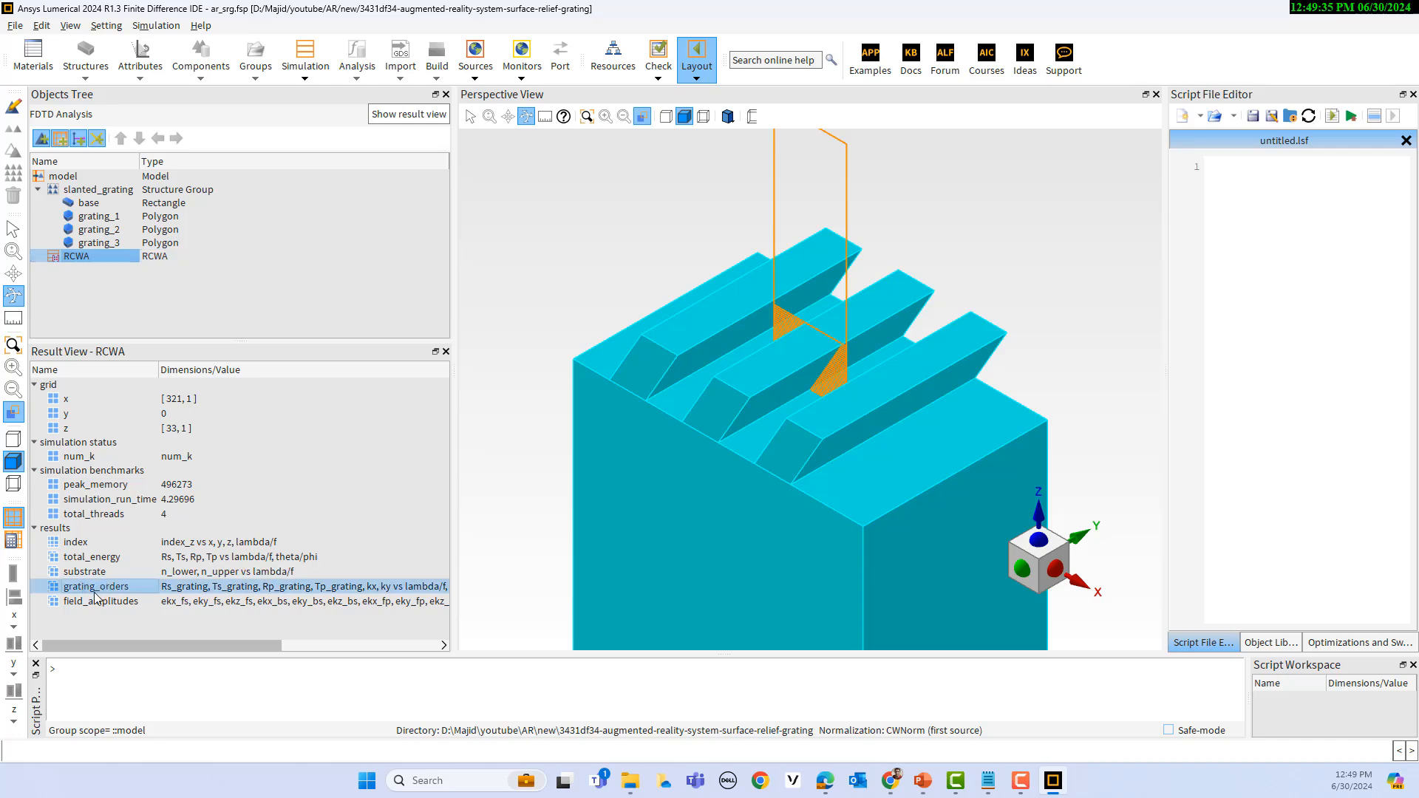
right_click(108, 593)
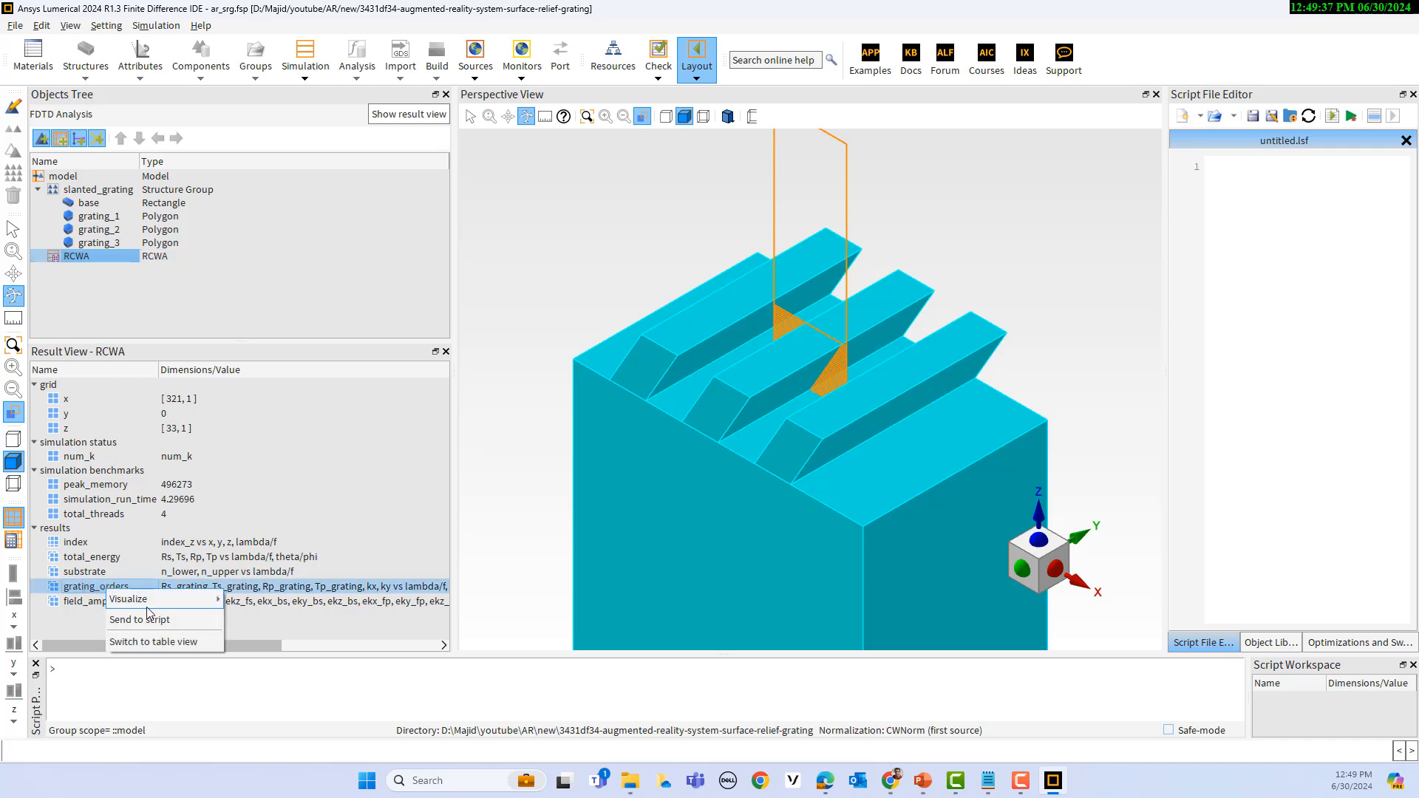
mouse_move(154, 605)
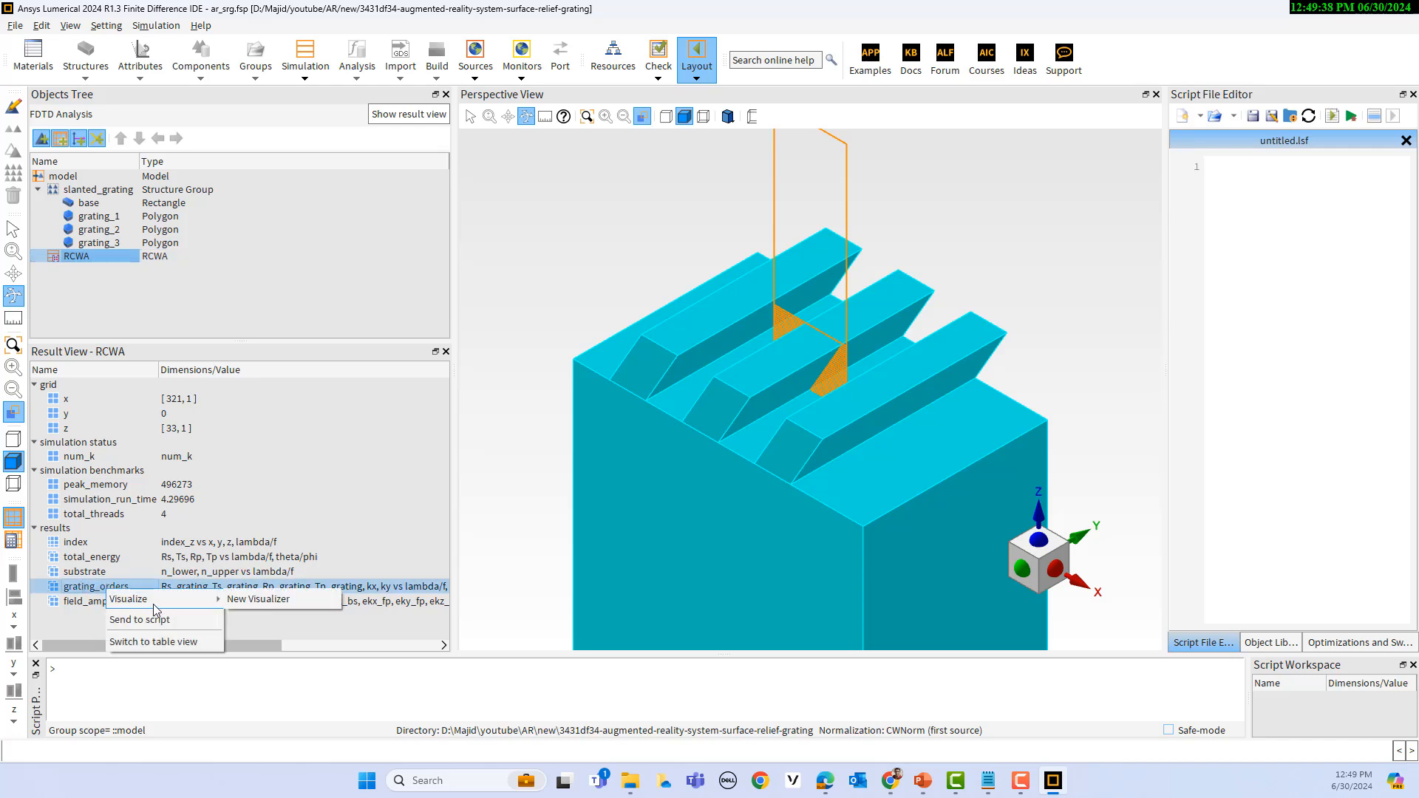
left_click(252, 600)
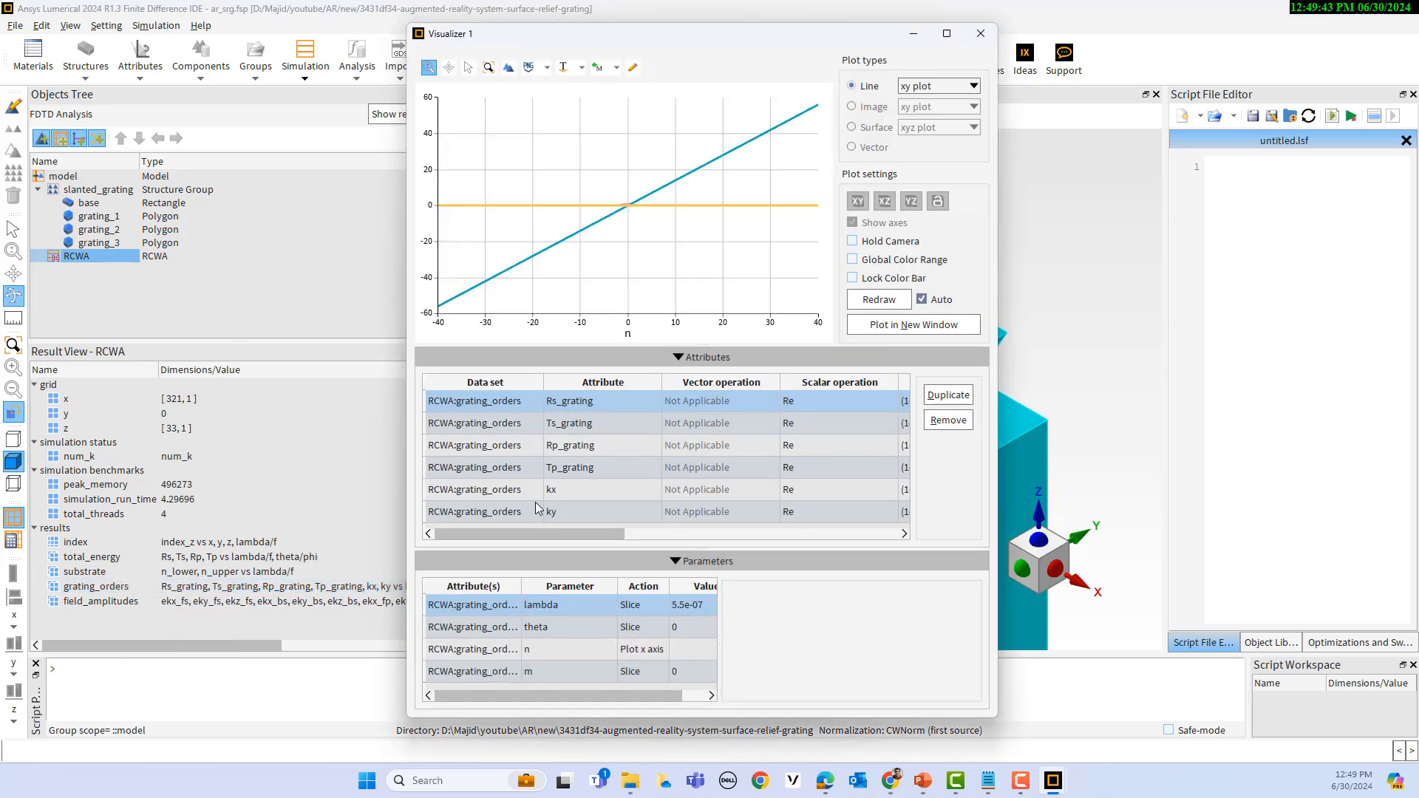
Step: Remove ky, kx, Tp_grating, Rp_grating and Rs_grating from the plot, keeping only Ts_grating
left_click(484, 513)
left_click(948, 421)
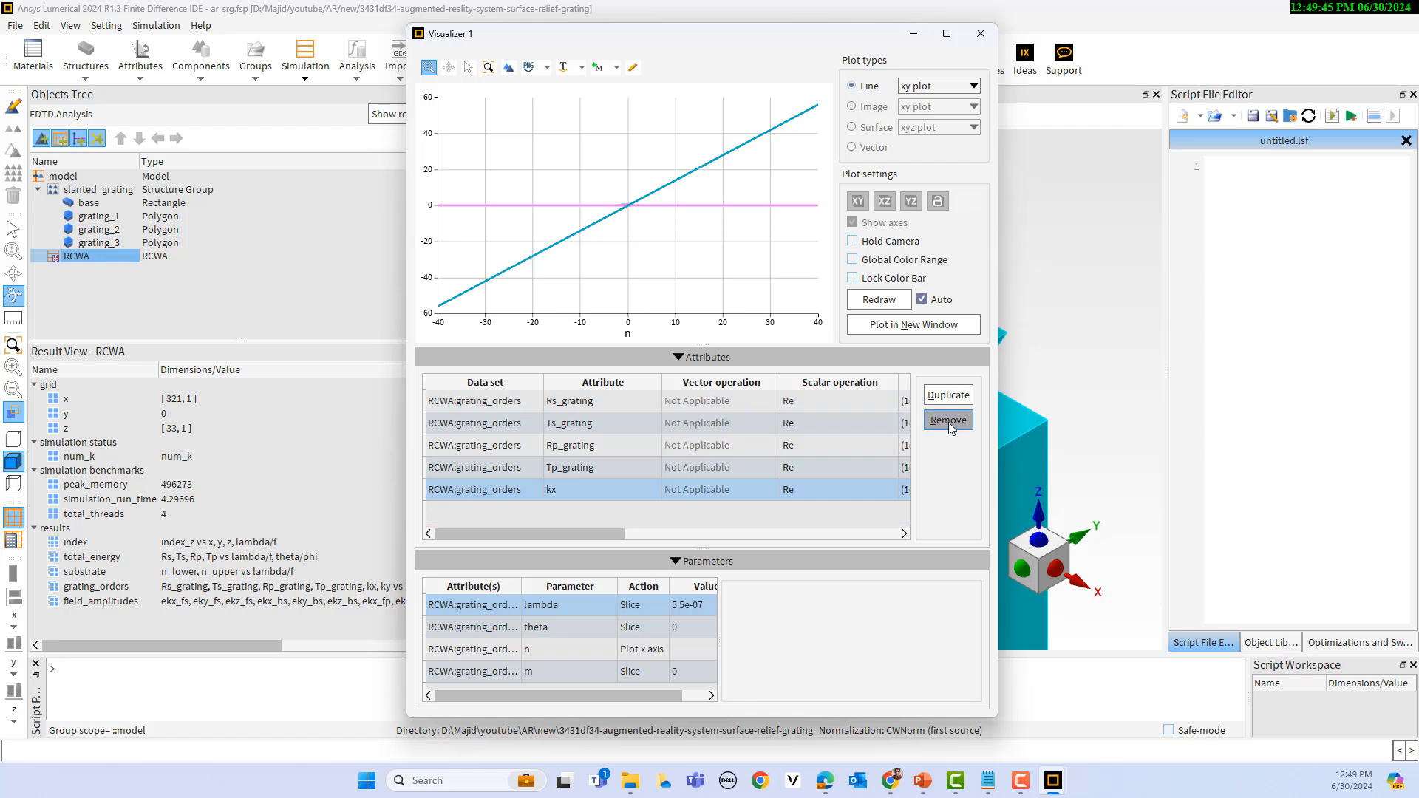
left_click(950, 421)
left_click(949, 421)
left_click(949, 422)
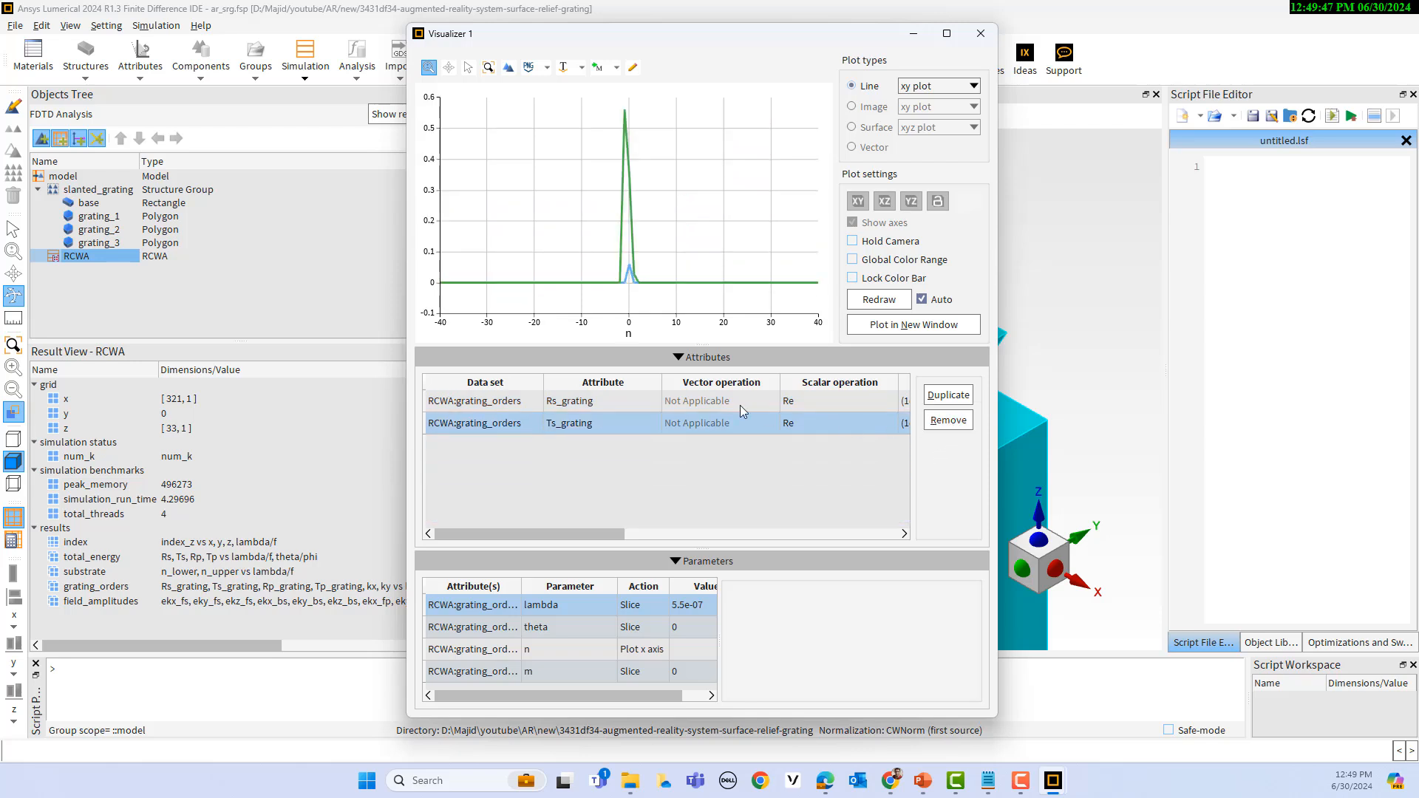
left_click(620, 400)
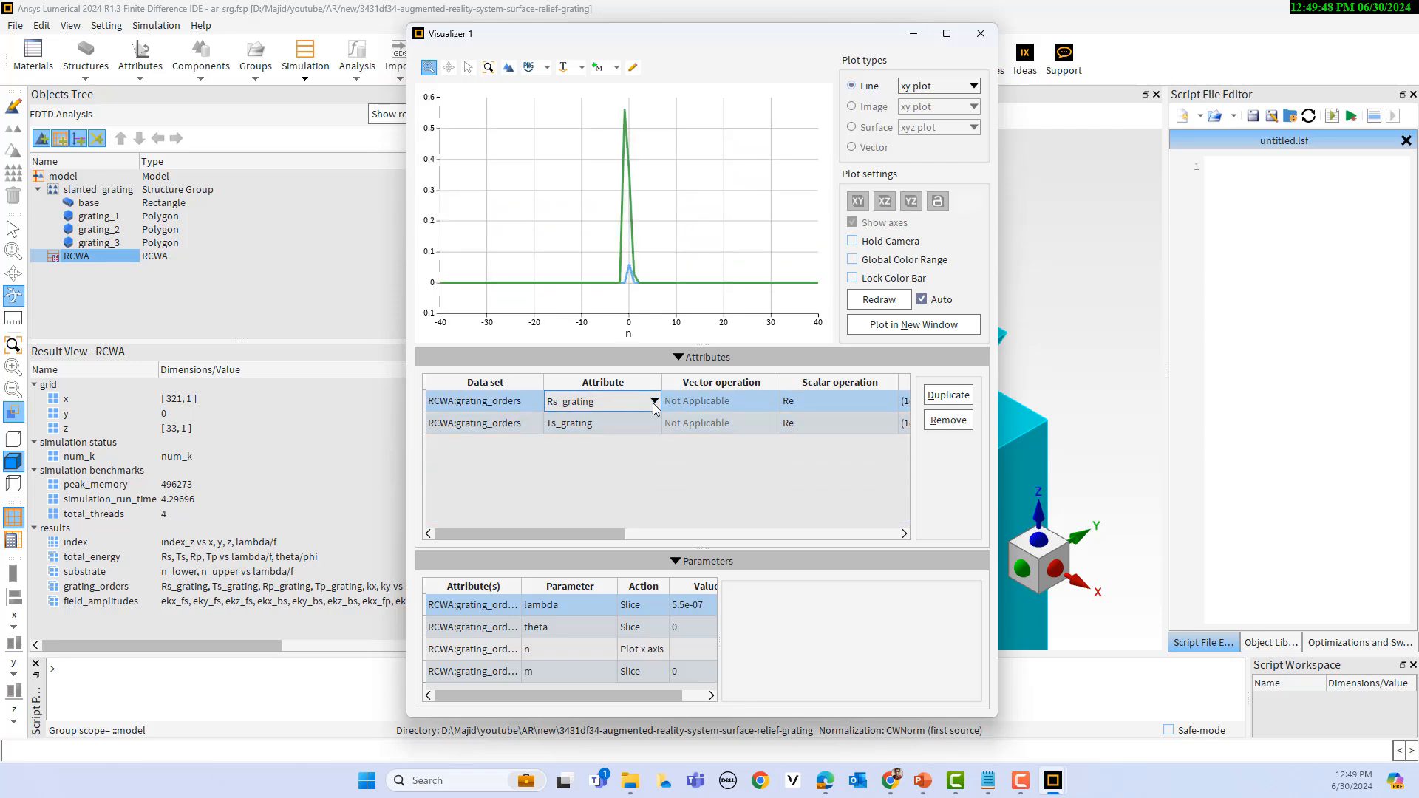
left_click(948, 420)
Step: Zoom in on the Ts_grating peak, inspect the transmission at grating order -1, and close the visualizer
left_click_drag(613, 101, 644, 291)
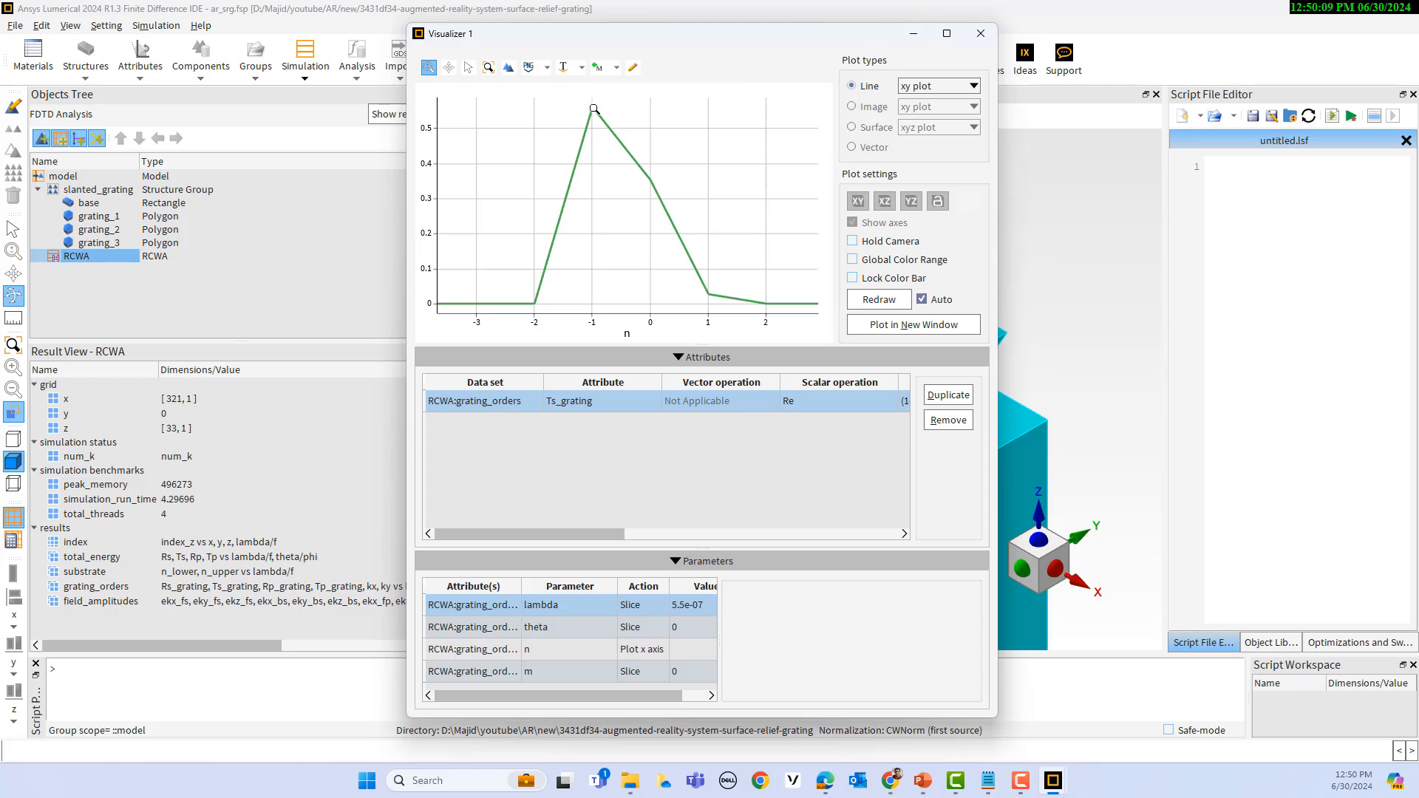
mouse_move(594, 109)
left_click(989, 38)
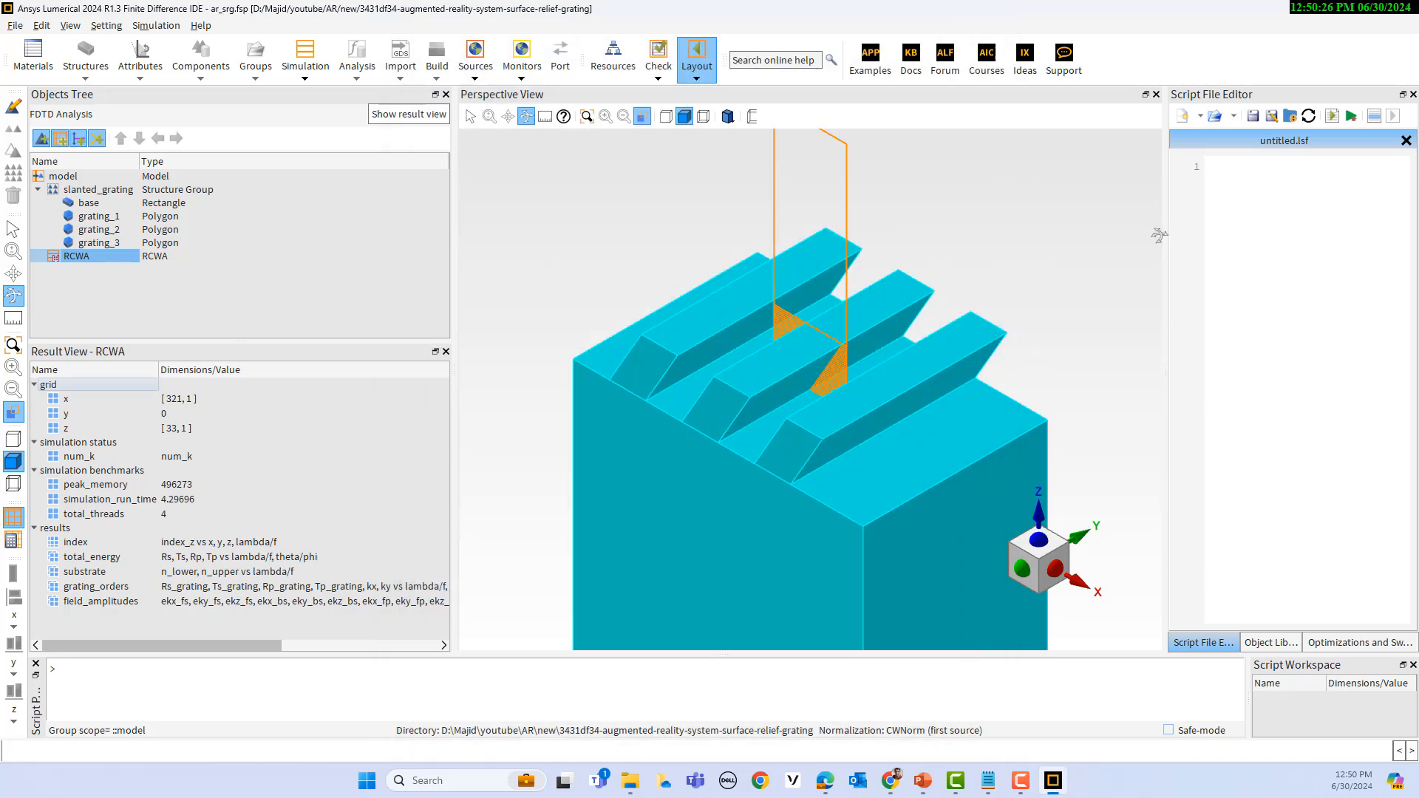
Step: Widen the script editor area, show Optimizations and Sweeps in it, and display the results of the optimization item
left_click_drag(1166, 238, 827, 247)
left_click(1033, 643)
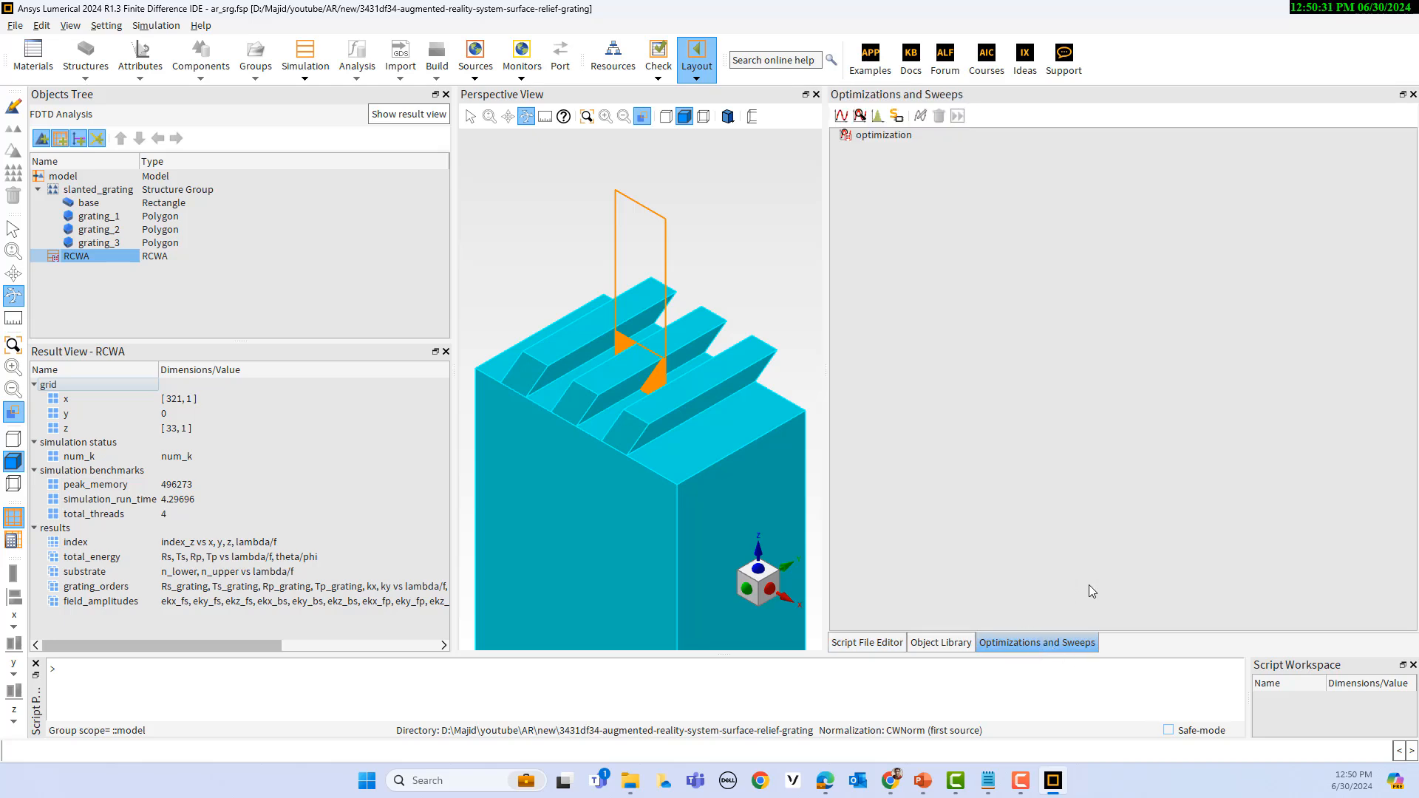
left_click(863, 136)
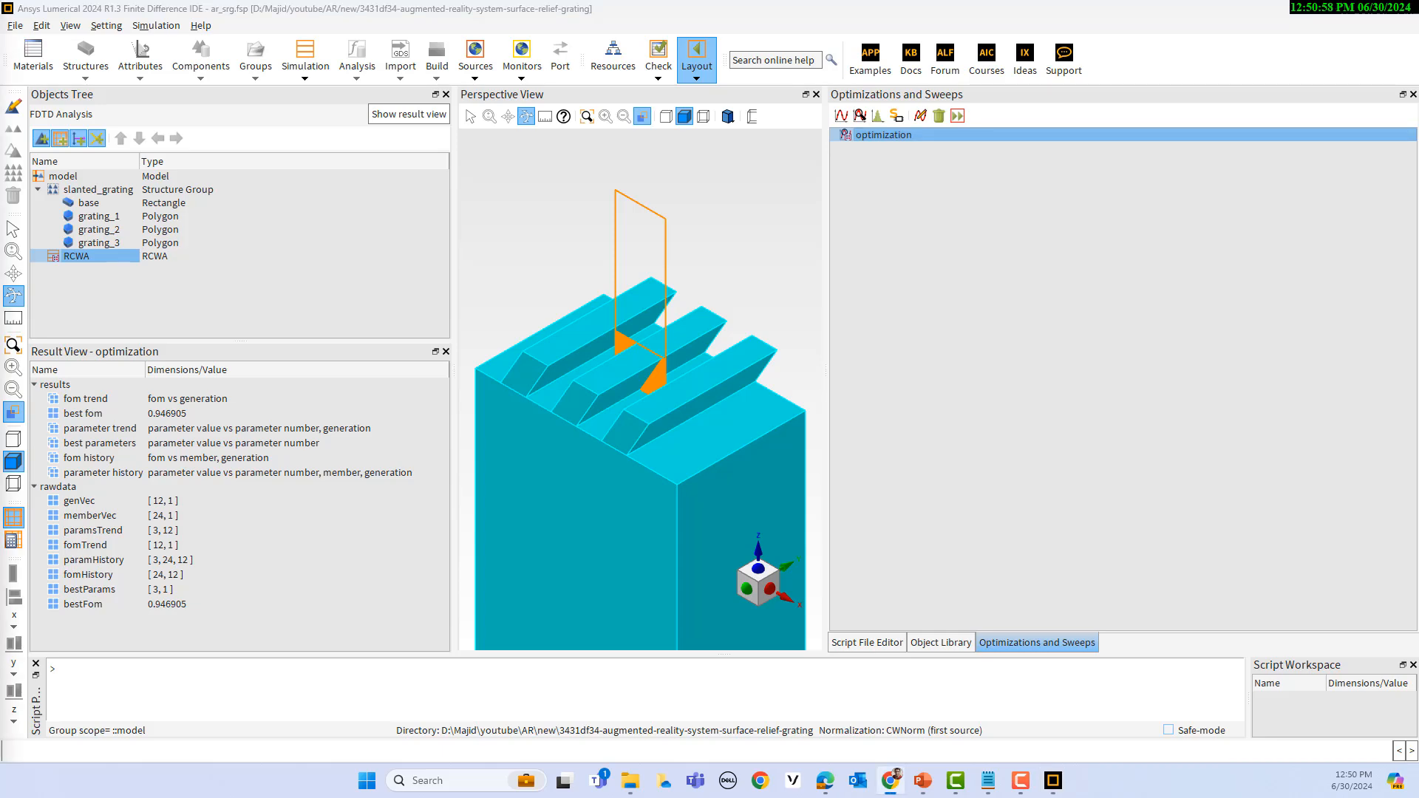
Step: Switch to the browser and read the Surface Relief Grating for Augmented Reality System article from its title to the SRG geometry optimization instructions
key("alt+Tab")
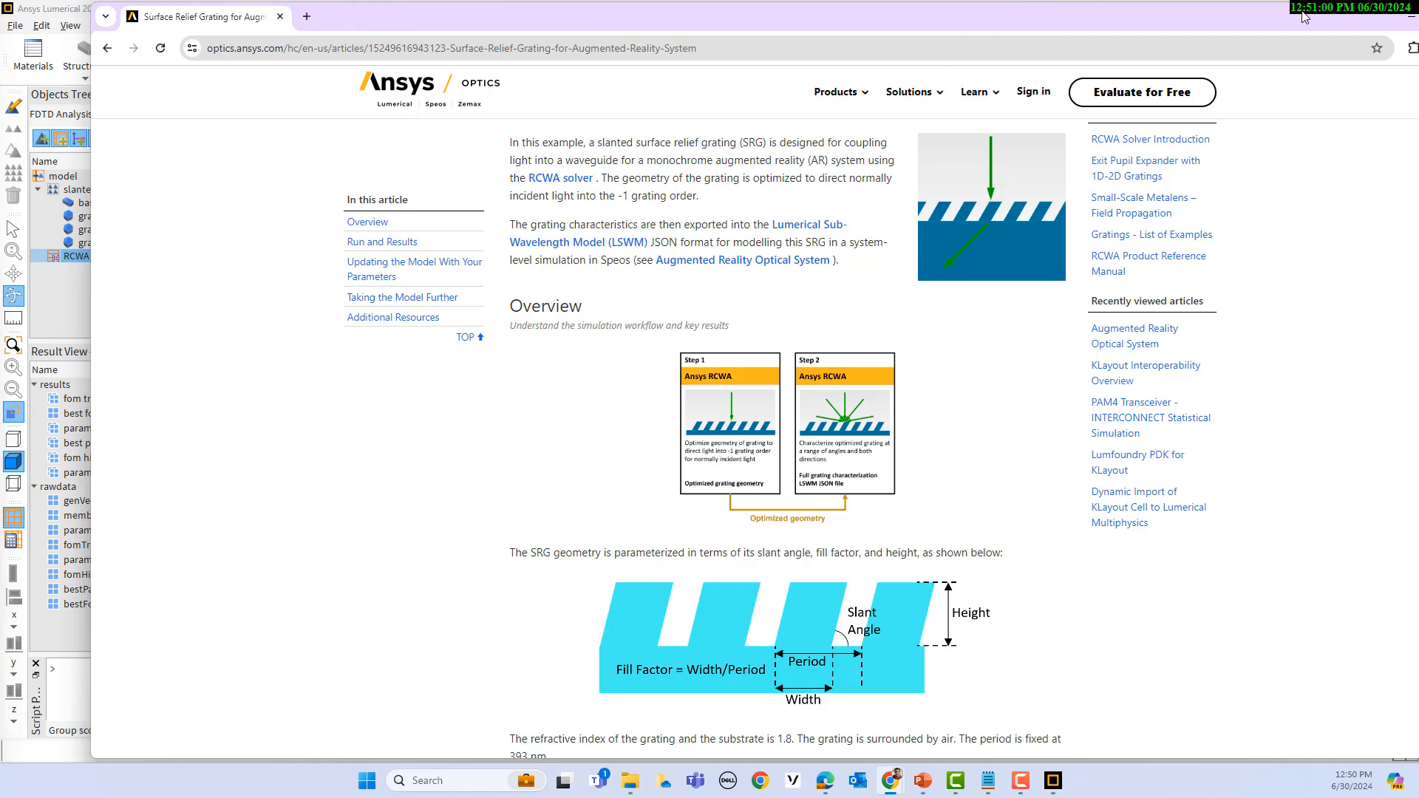
scroll(844, 340, "up", 2)
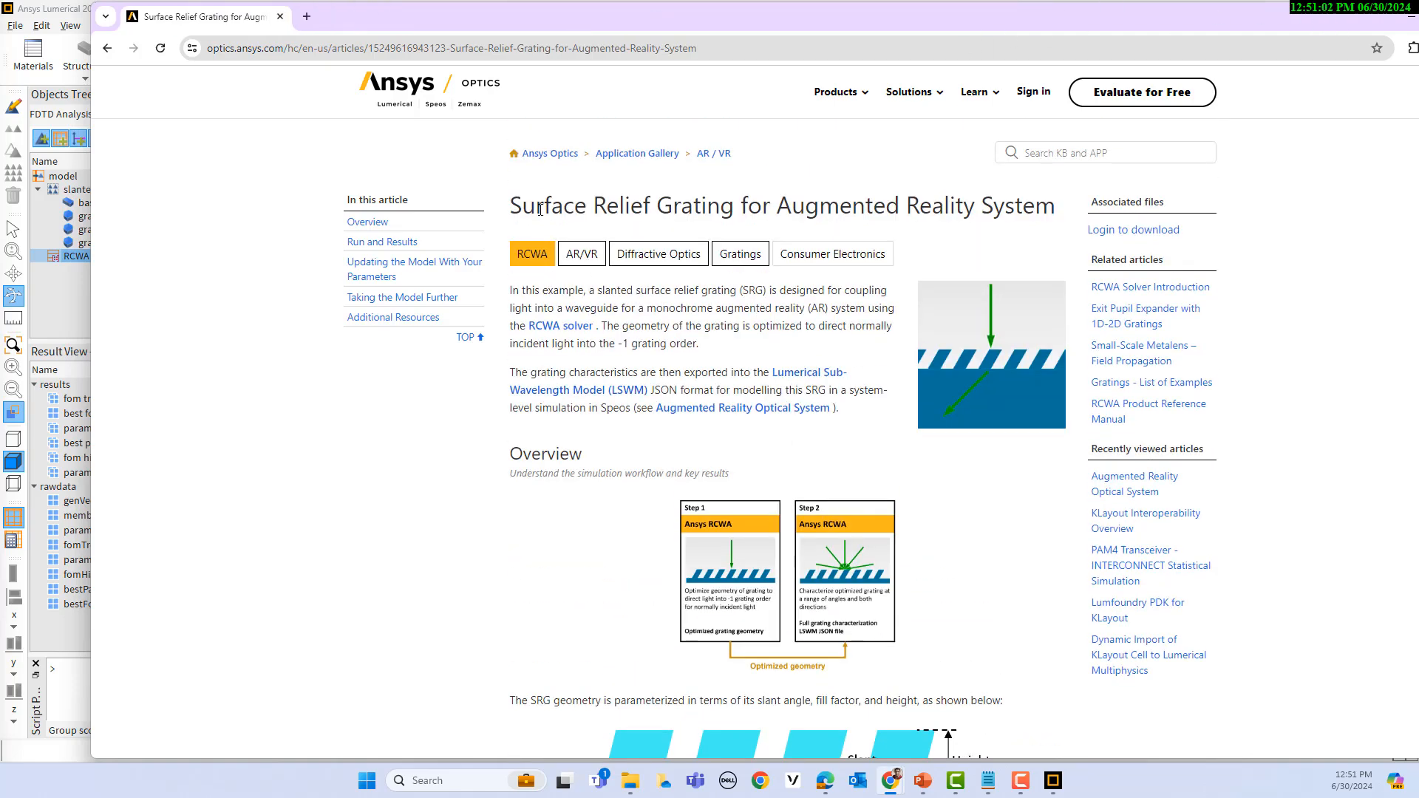
left_click_drag(512, 207, 1052, 206)
scroll(674, 465, "down", 4)
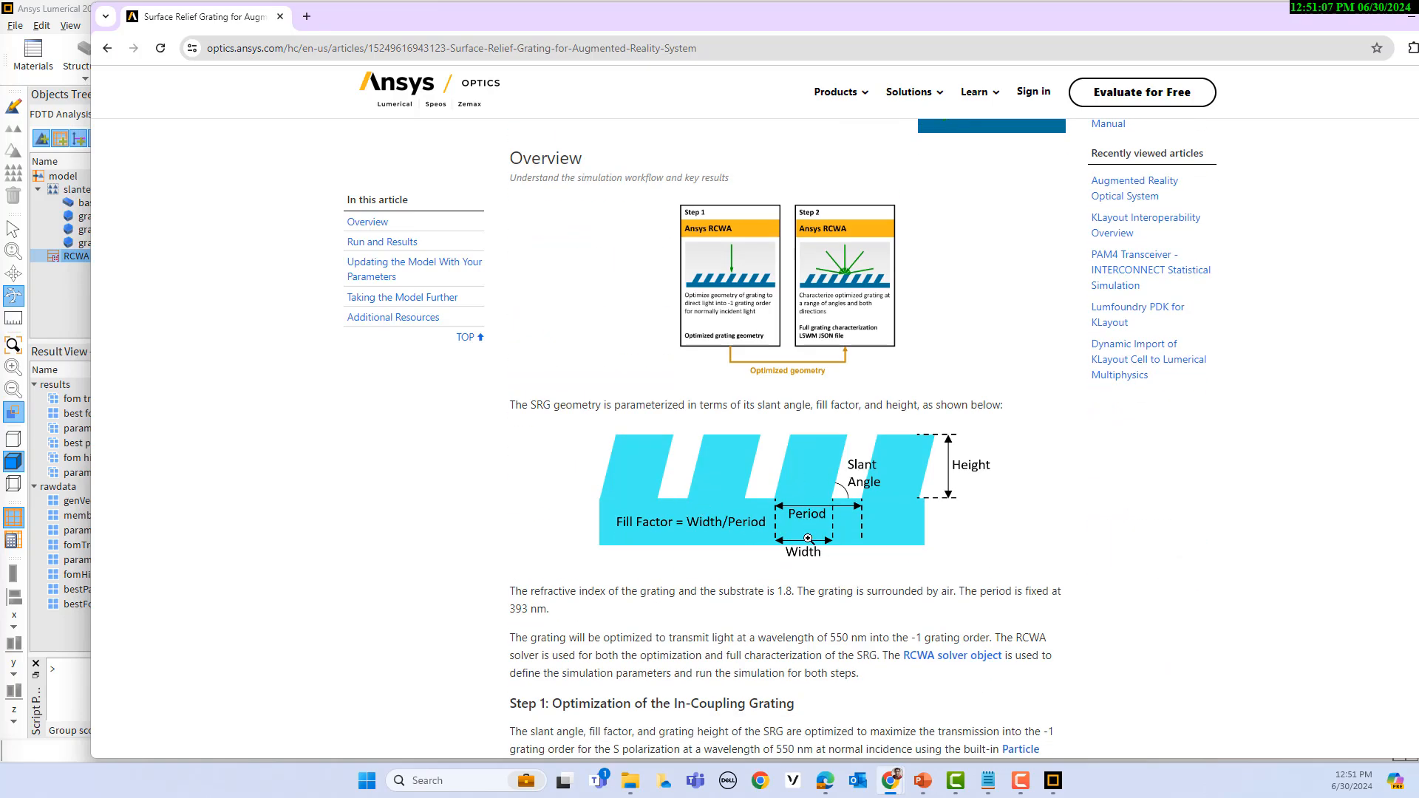
scroll(801, 488, "down", 5)
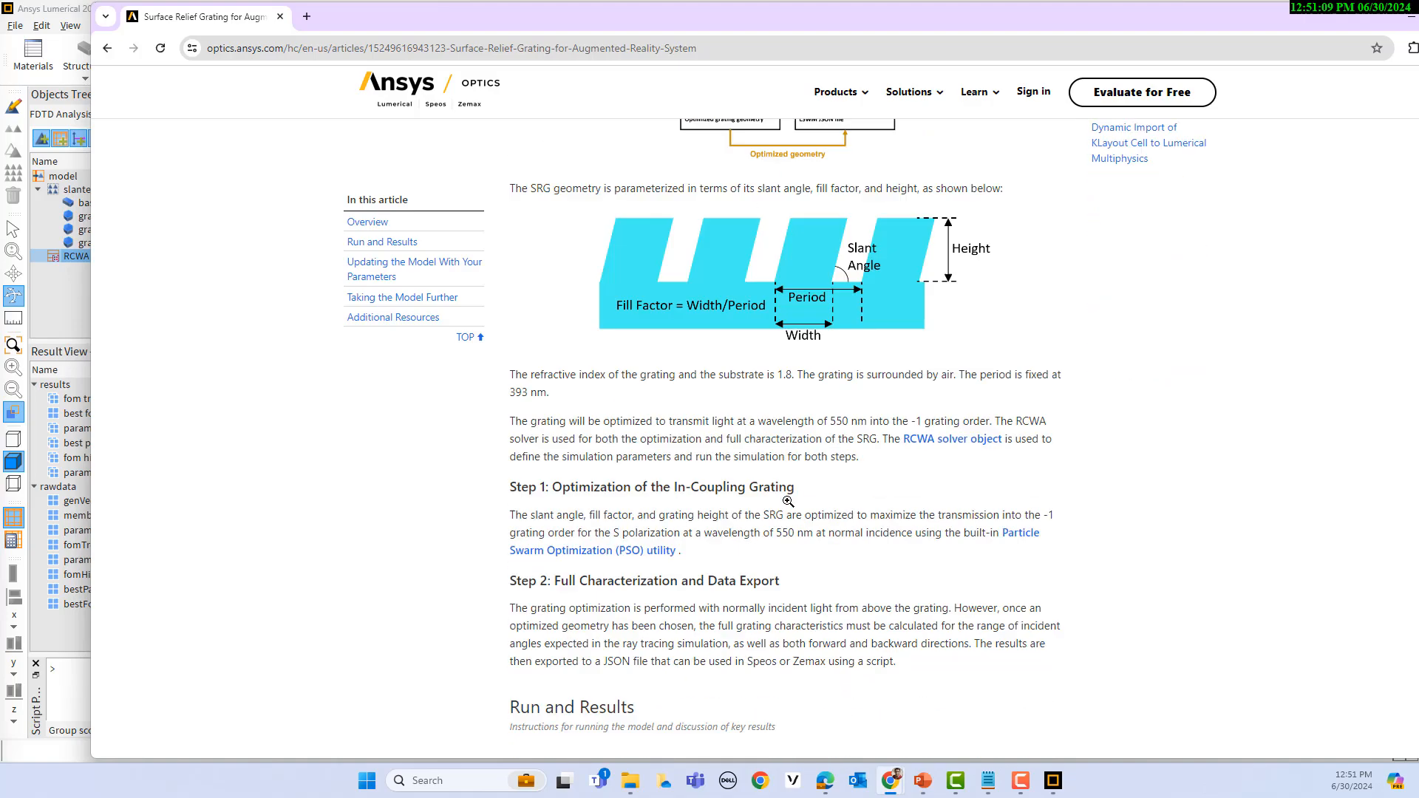
scroll(703, 464, "down", 4)
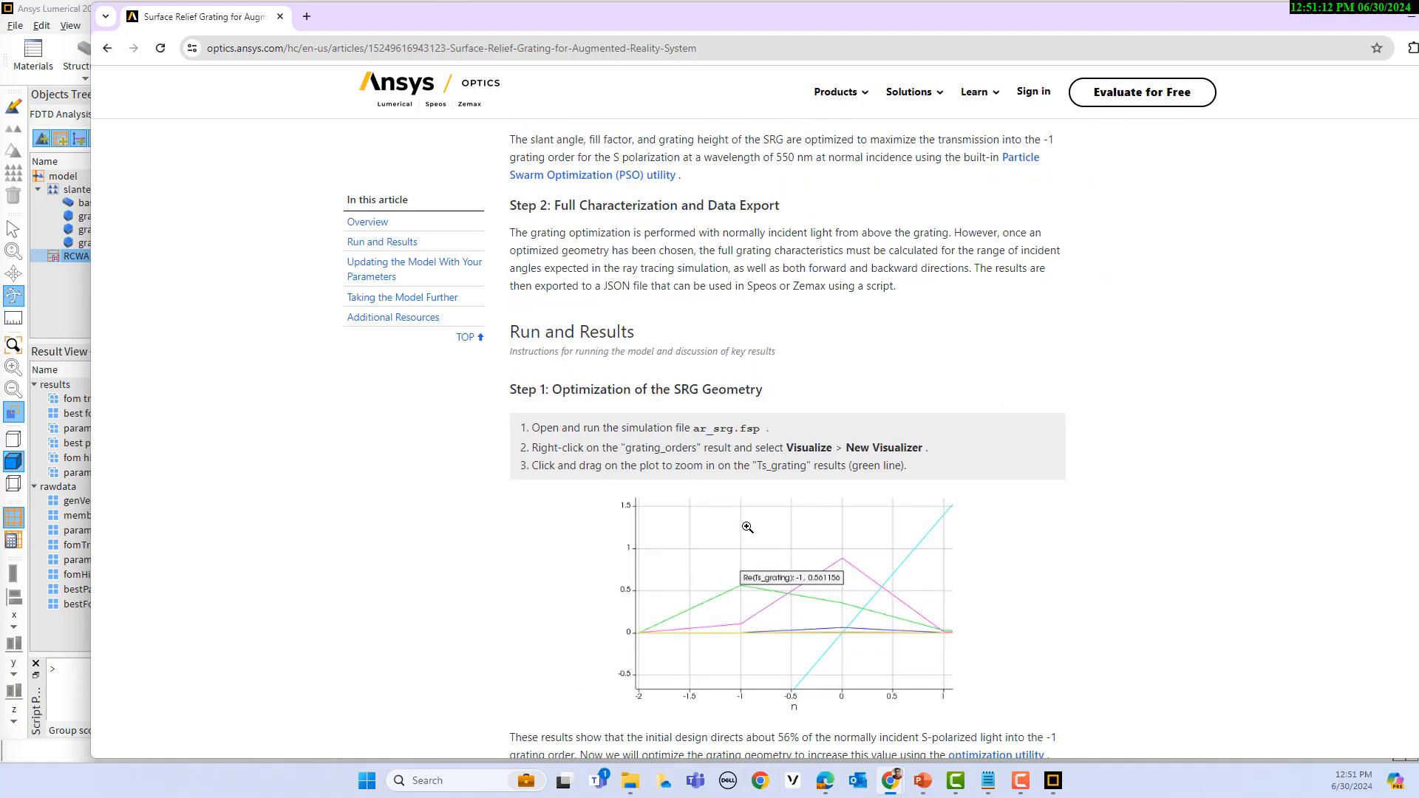
Step: Read the article's optimization instructions and results, highlight the Optimizations and Sweeps window reference, and return to Lumerical
scroll(747, 527, "down", 2)
scroll(748, 521, "down", 3)
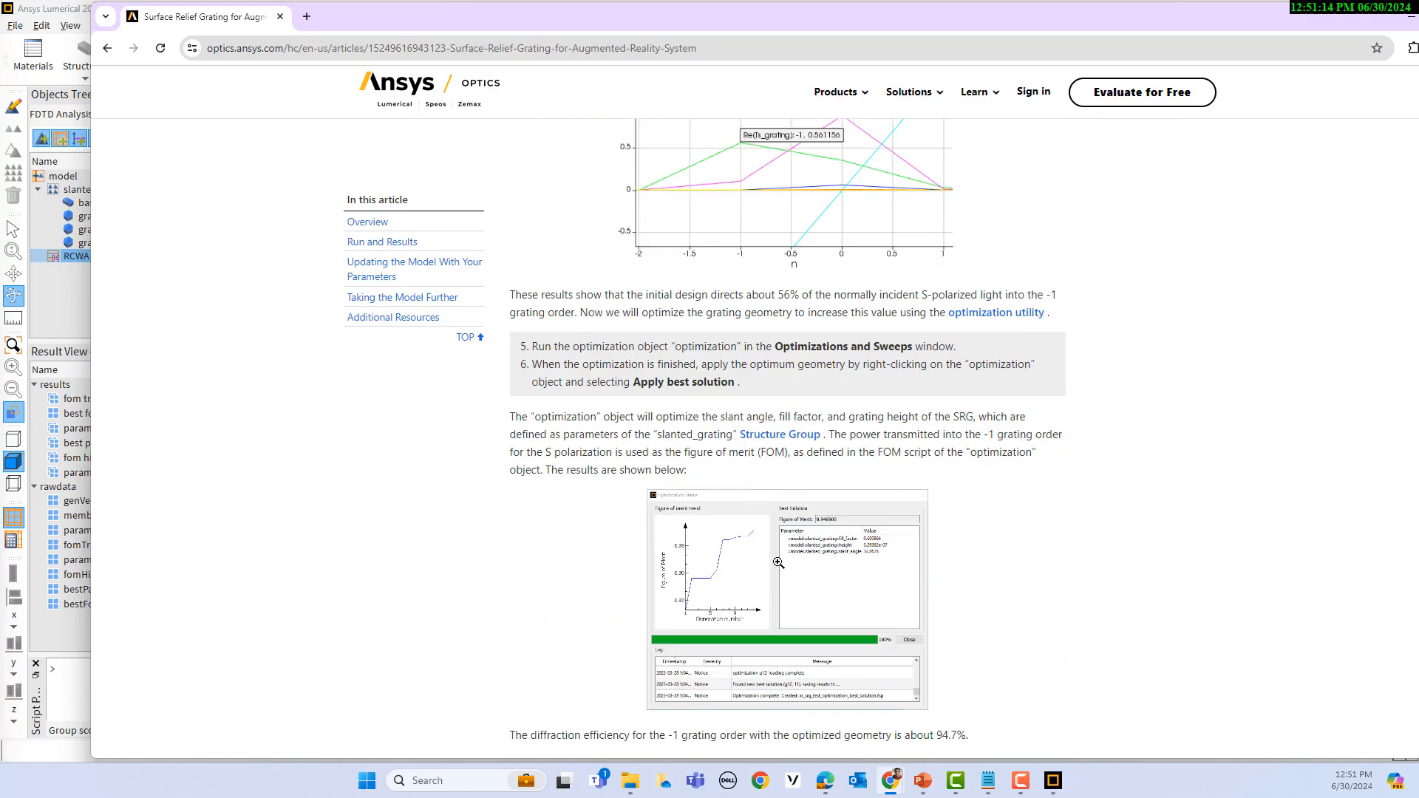
left_click_drag(778, 346, 988, 339)
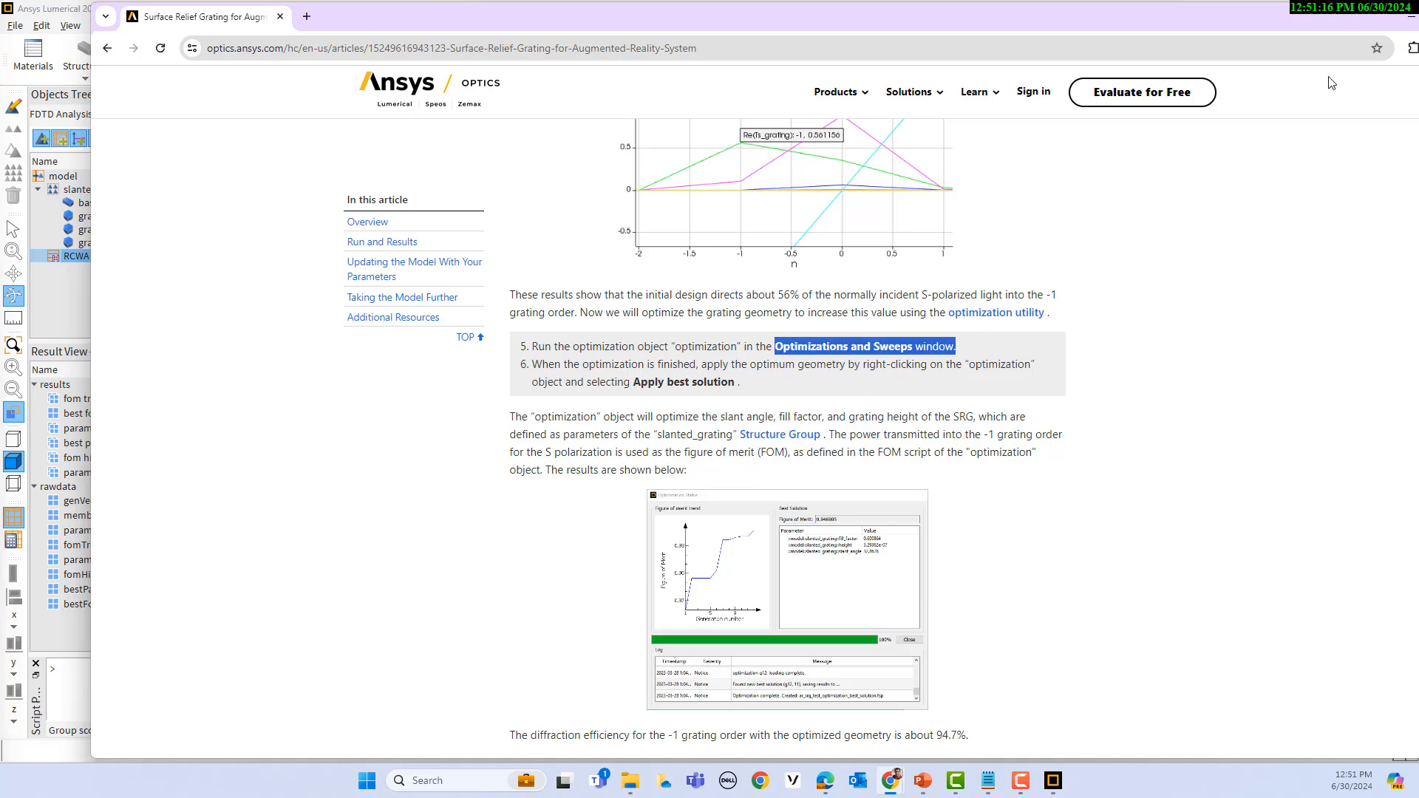
double_click(1236, 30)
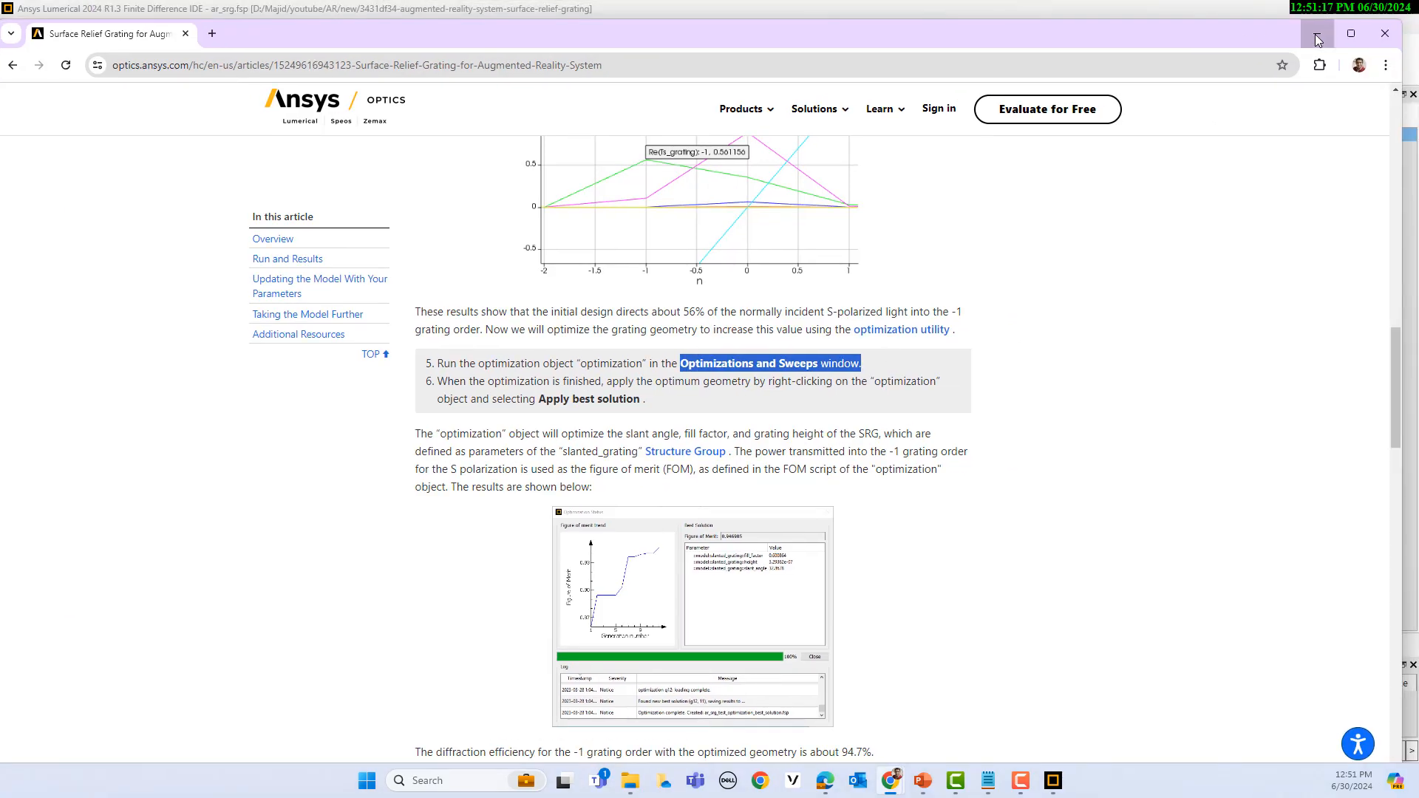
left_click(1318, 18)
Step: Open the optimization item's settings, check the available algorithms, and widen the Parameter column to read the full parameter names
right_click(866, 138)
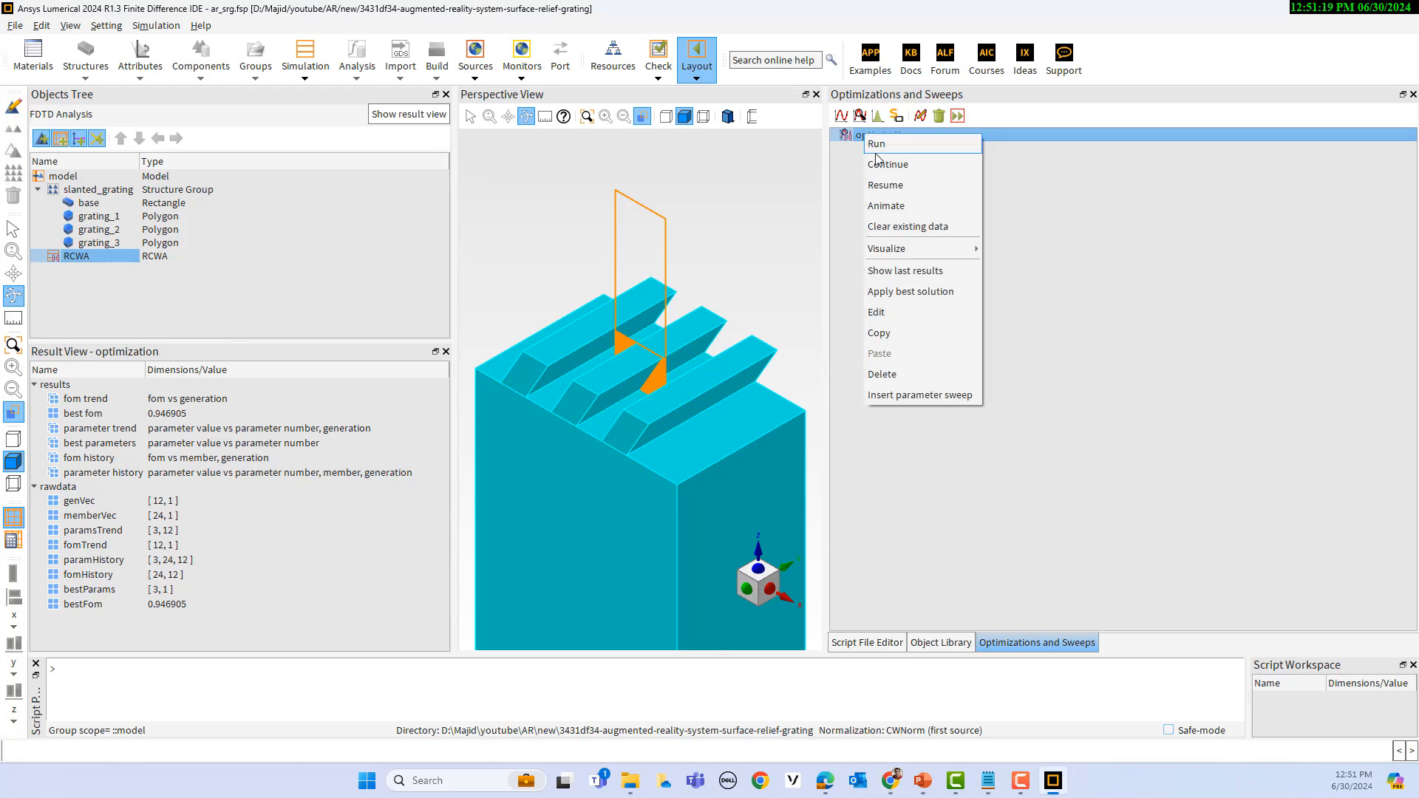
left_click(890, 315)
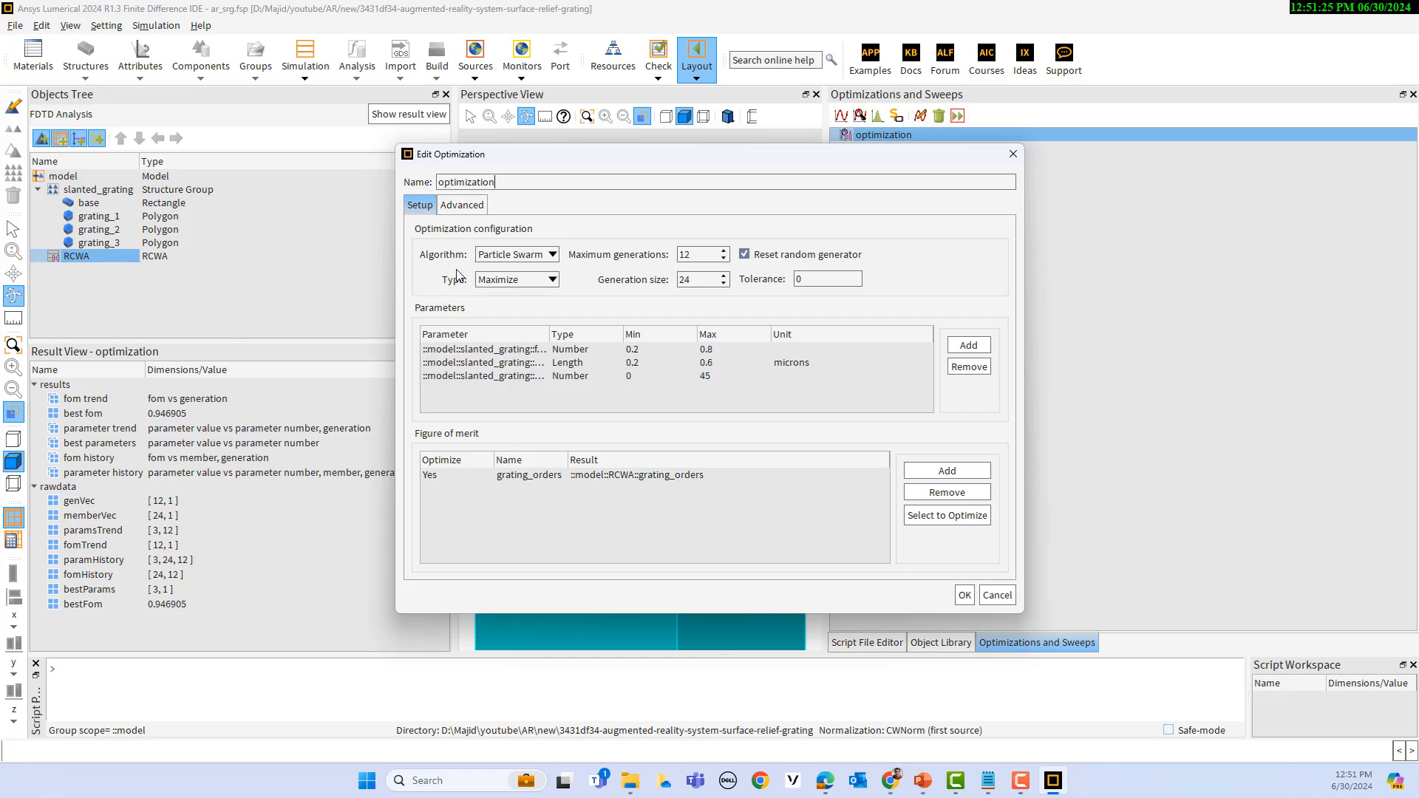
left_click(557, 254)
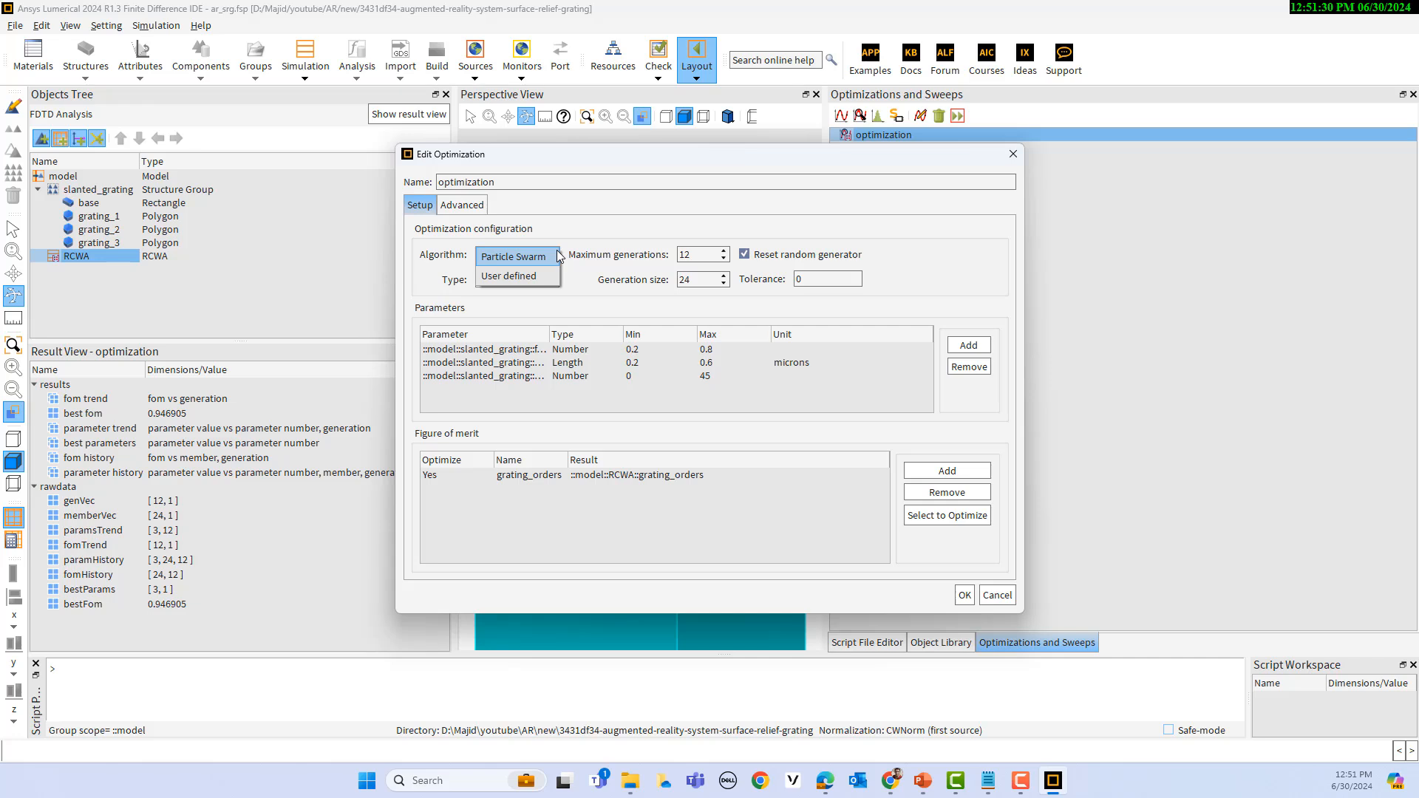
left_click(644, 214)
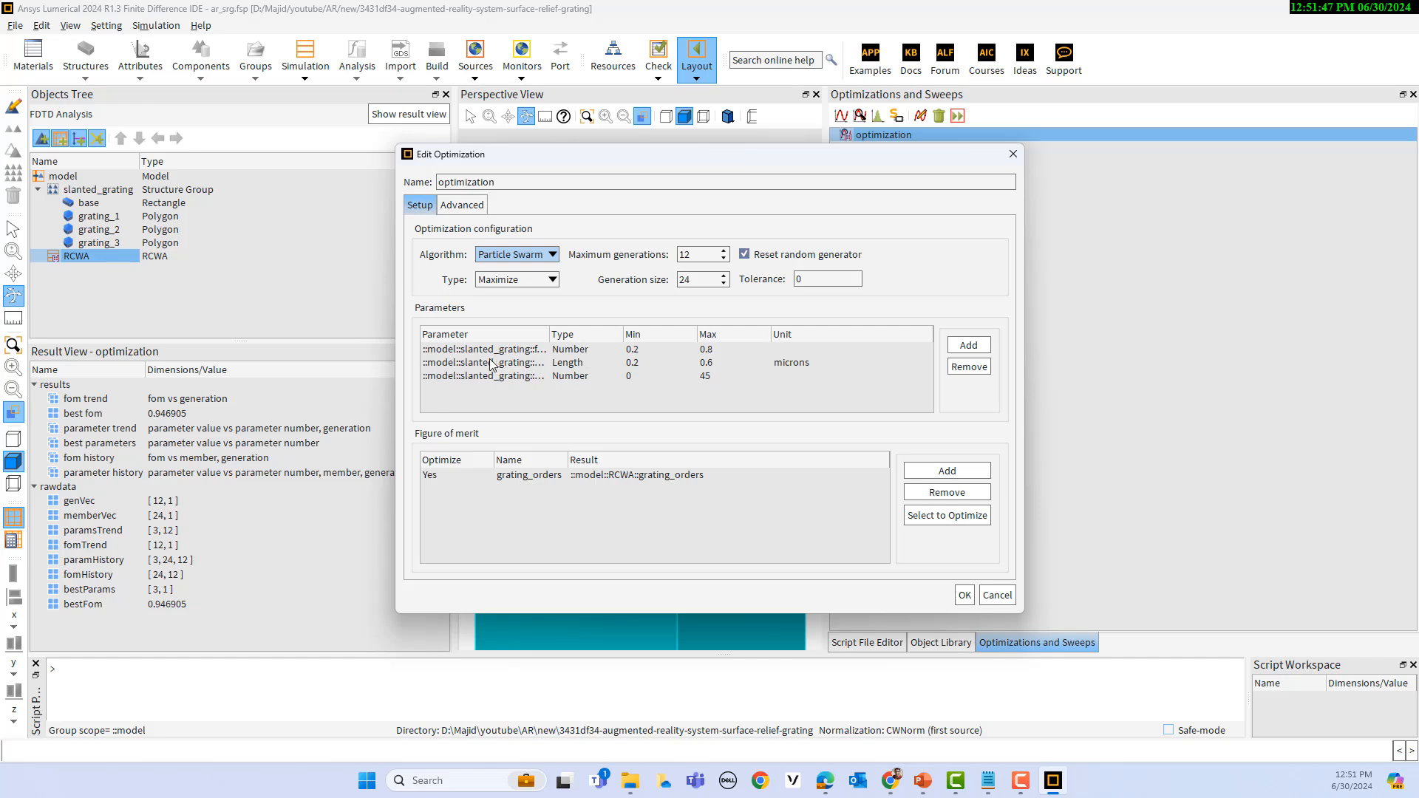
left_click_drag(549, 334, 595, 333)
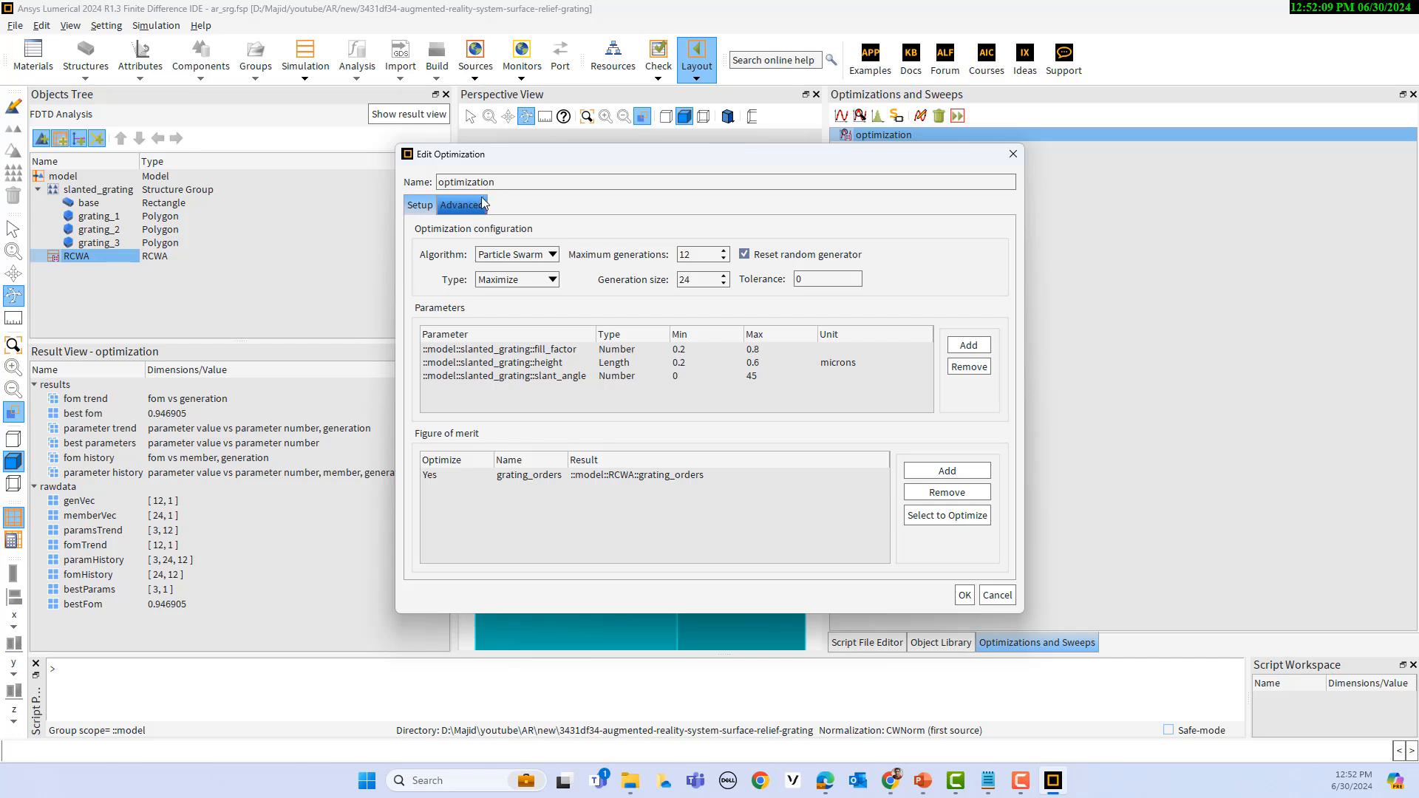
Step: Review the figure of merit script from the Ts definition to the fom assignment, and accept the optimization settings
left_click(462, 204)
left_click(569, 232)
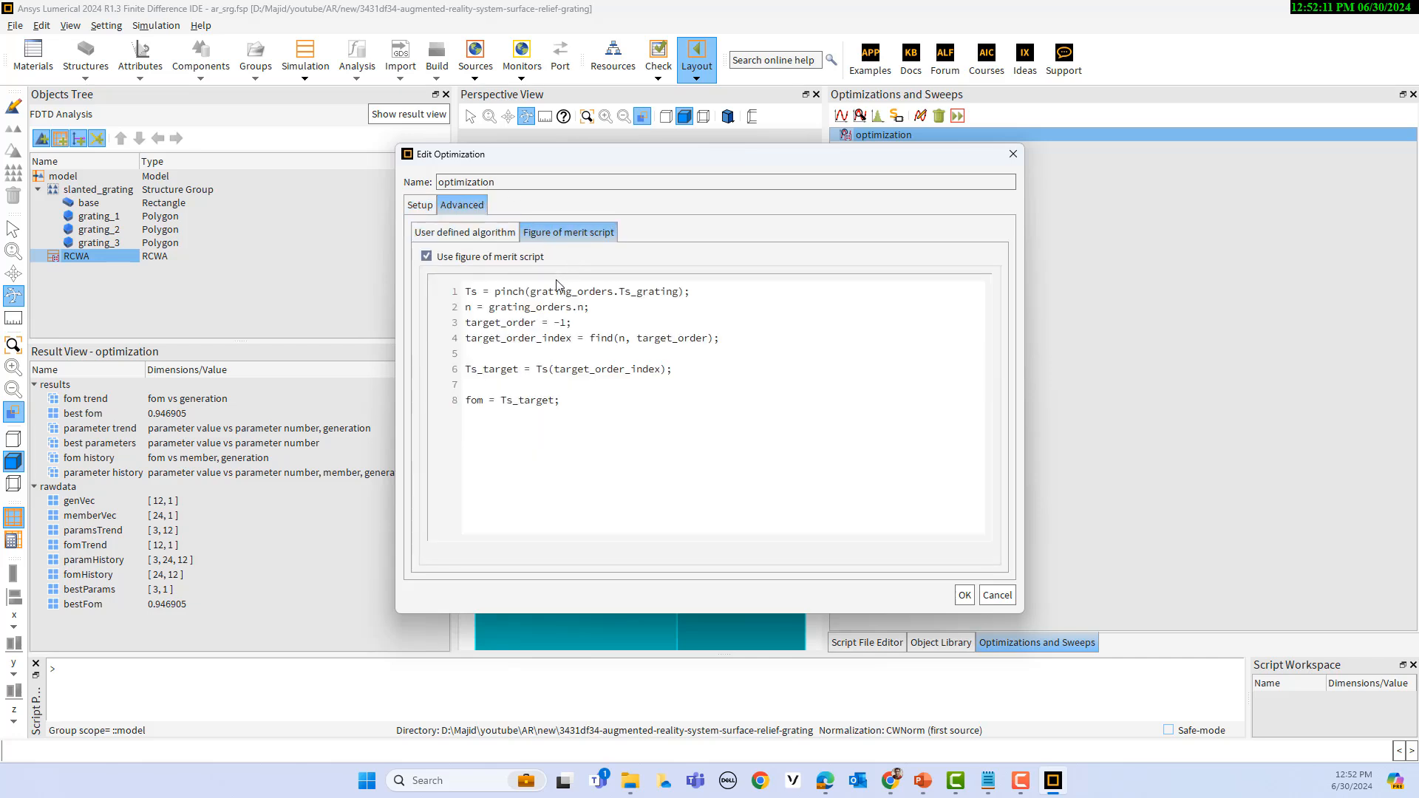
left_click_drag(494, 291, 703, 292)
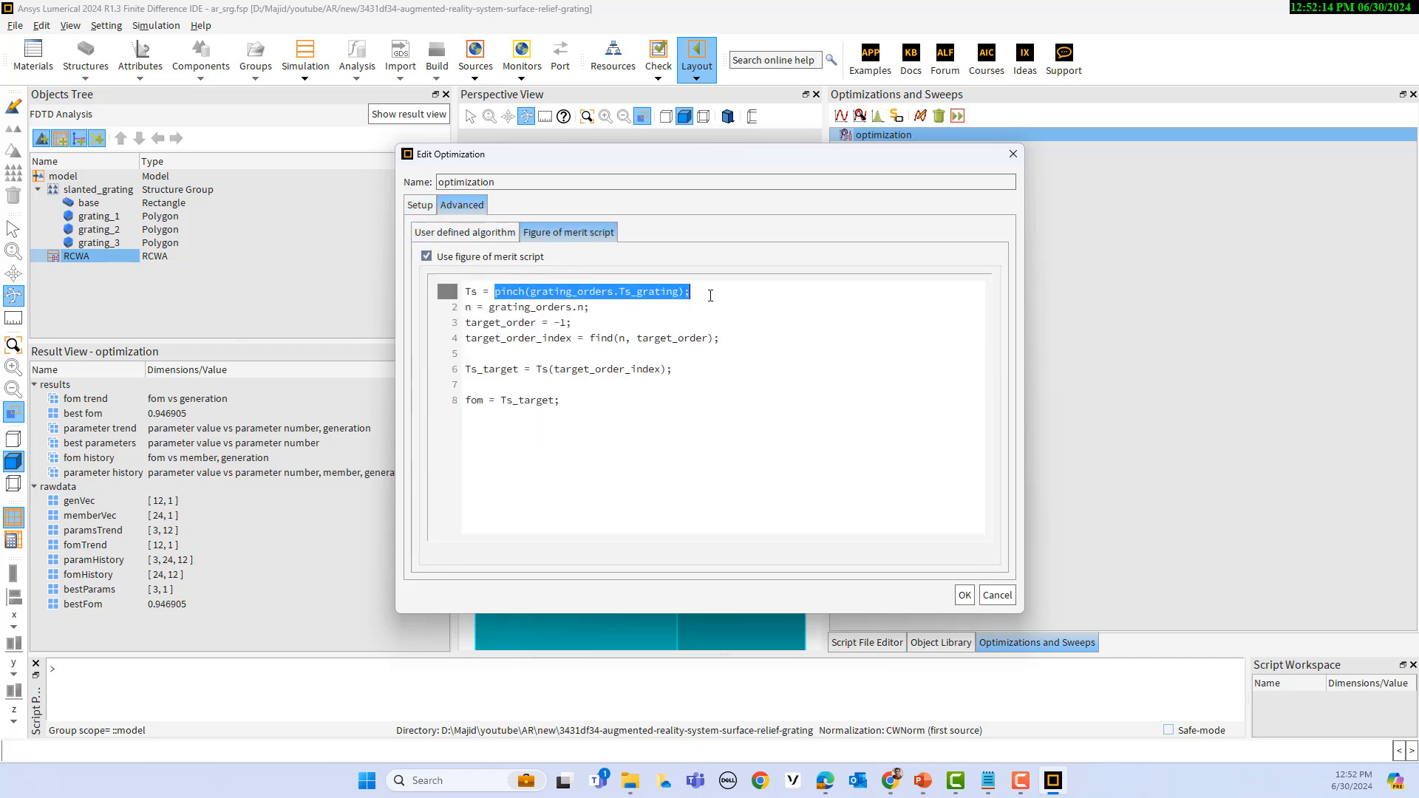
double_click(470, 293)
left_click(542, 306)
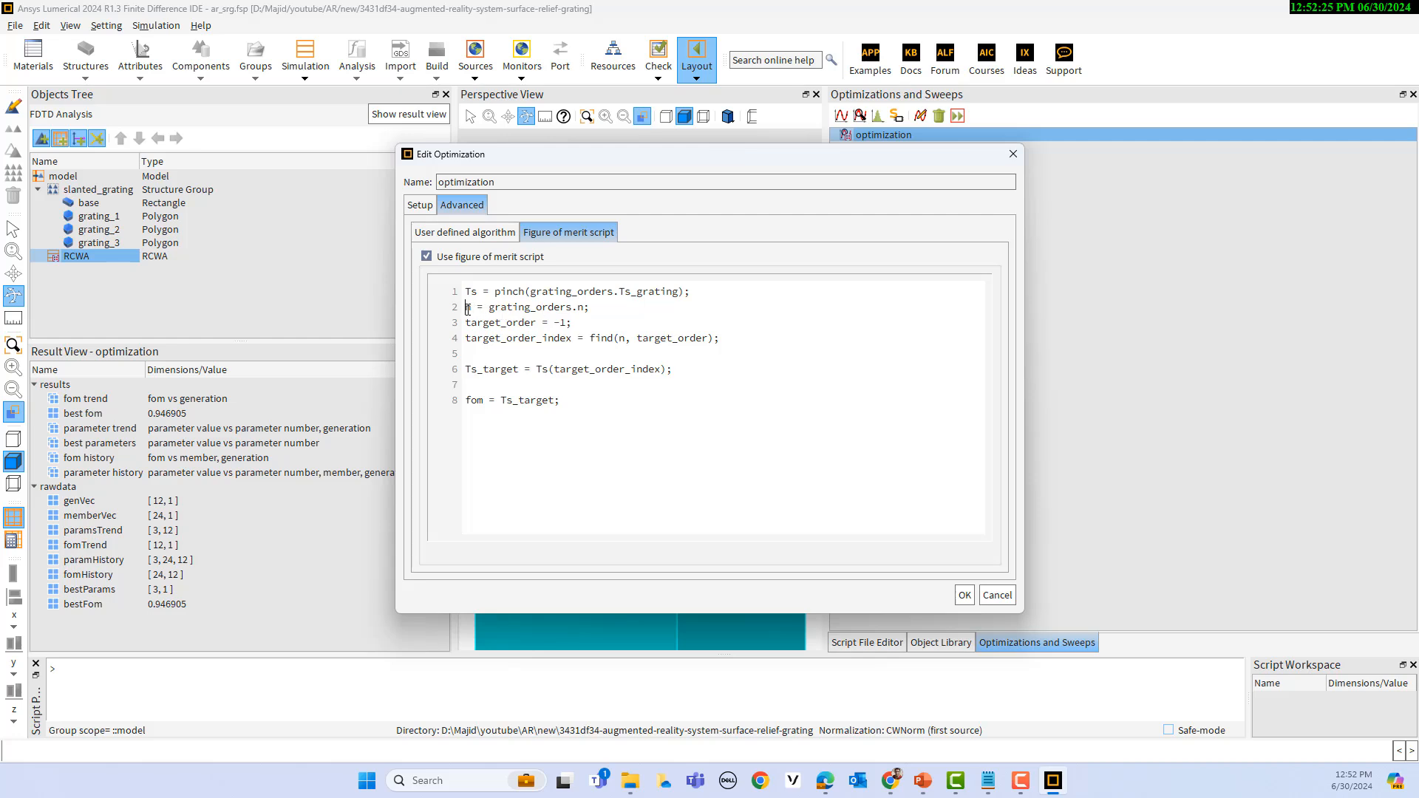
left_click_drag(467, 309, 477, 308)
left_click(494, 323)
left_click_drag(575, 325, 464, 323)
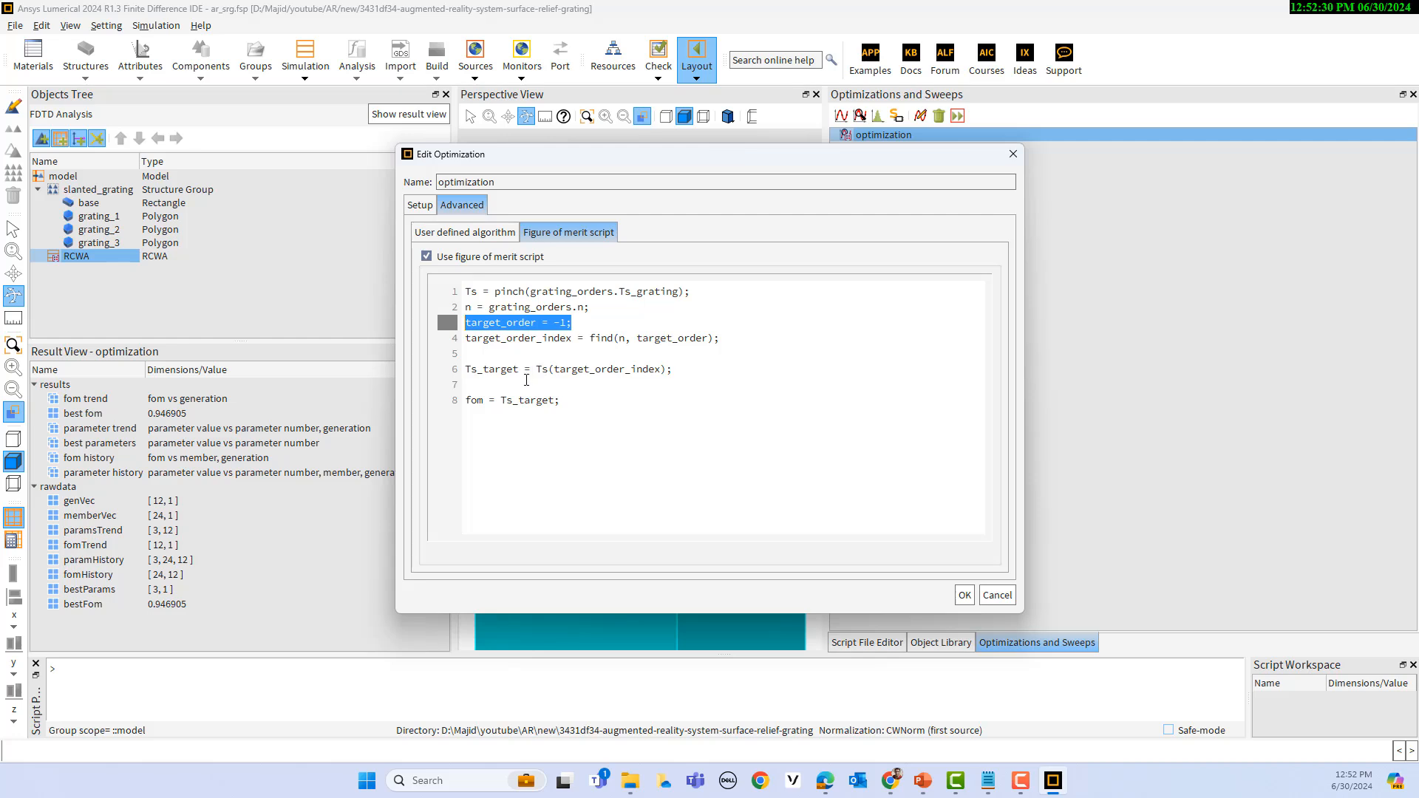
left_click_drag(569, 403, 468, 392)
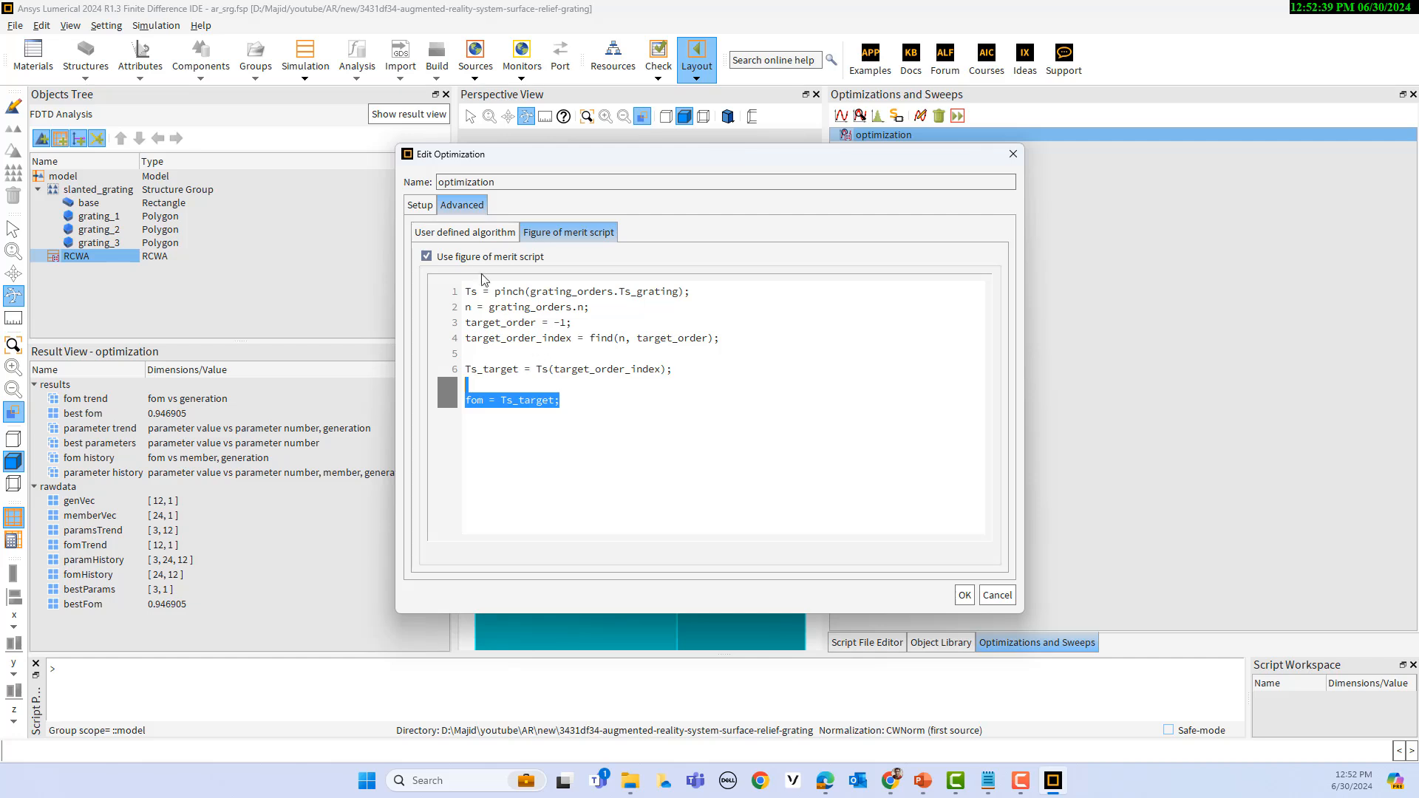
left_click(428, 210)
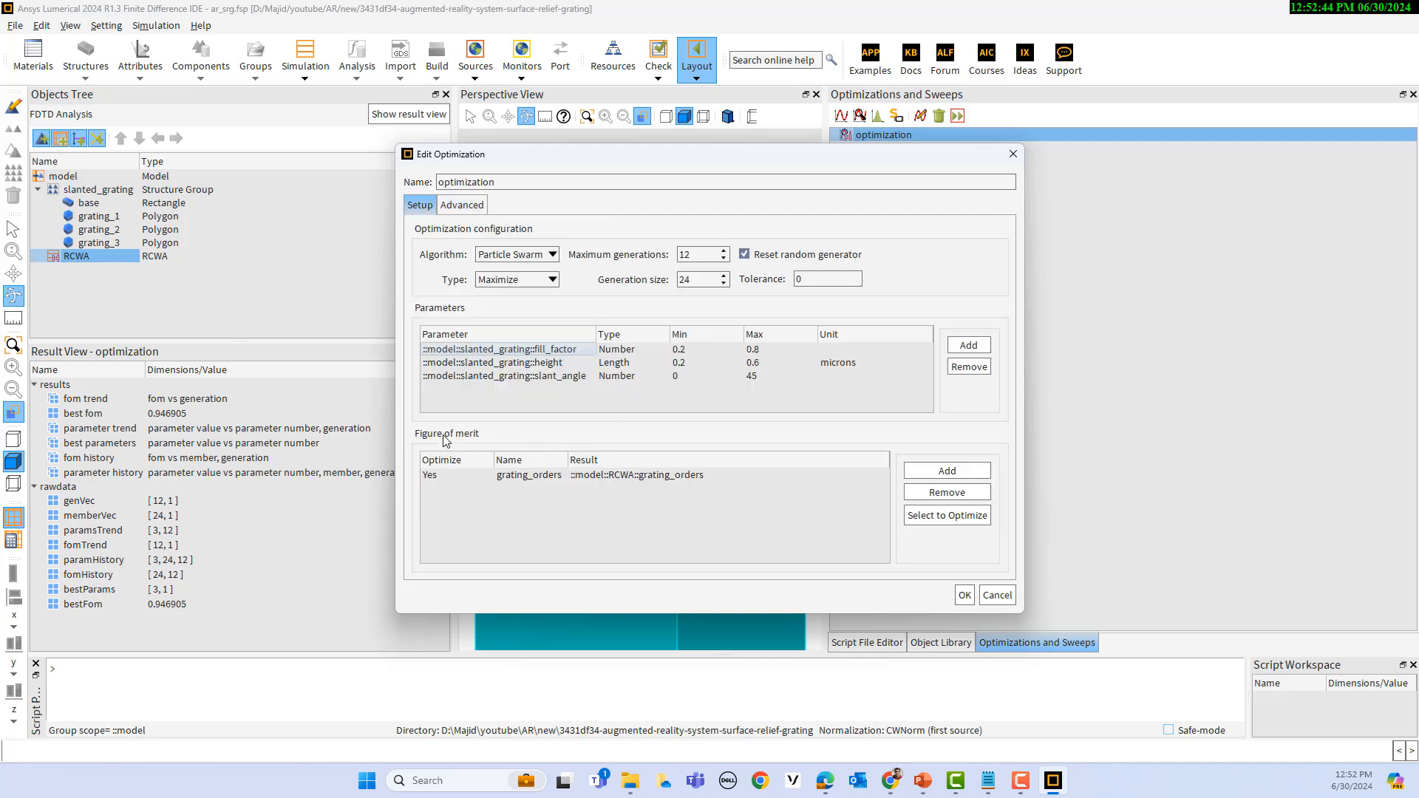
left_click(966, 595)
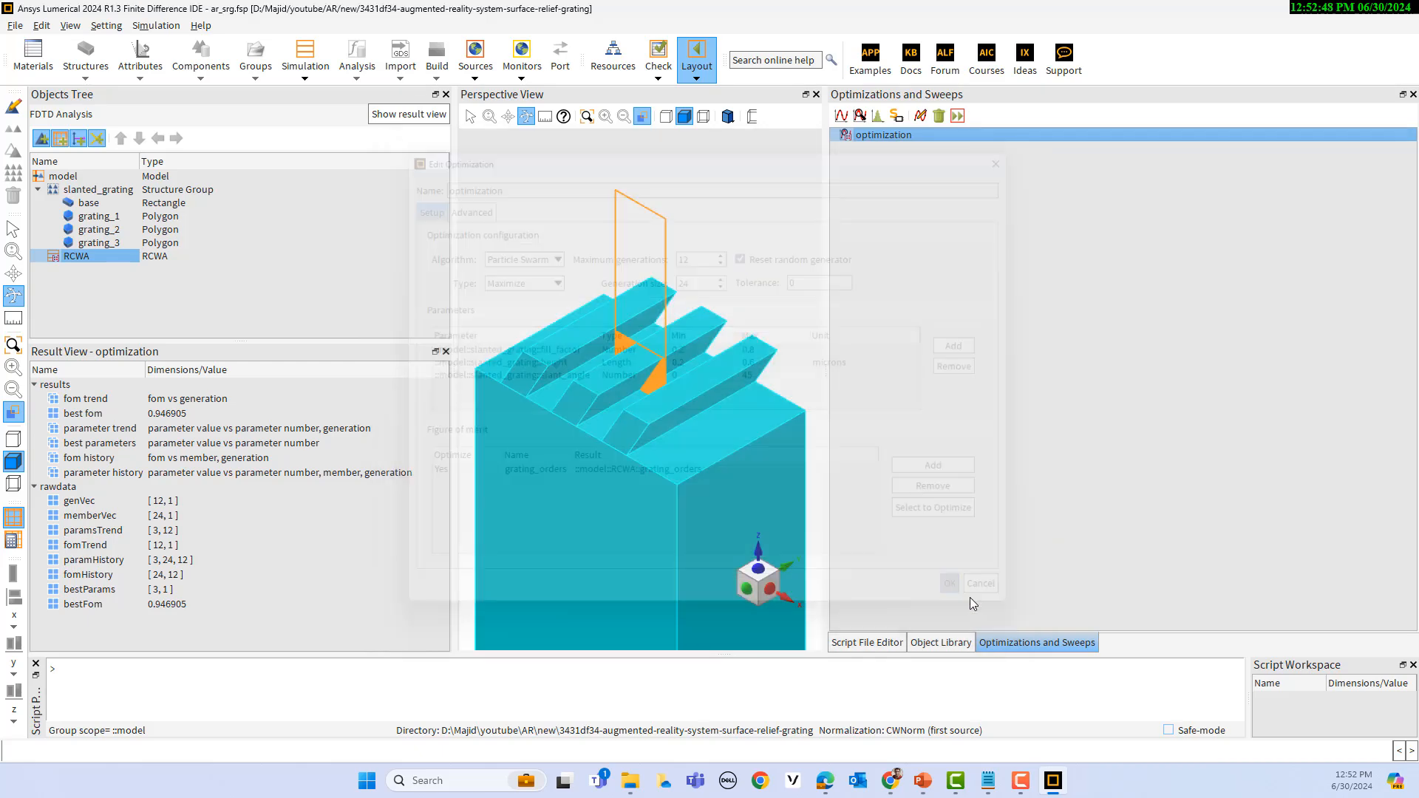
right_click(879, 143)
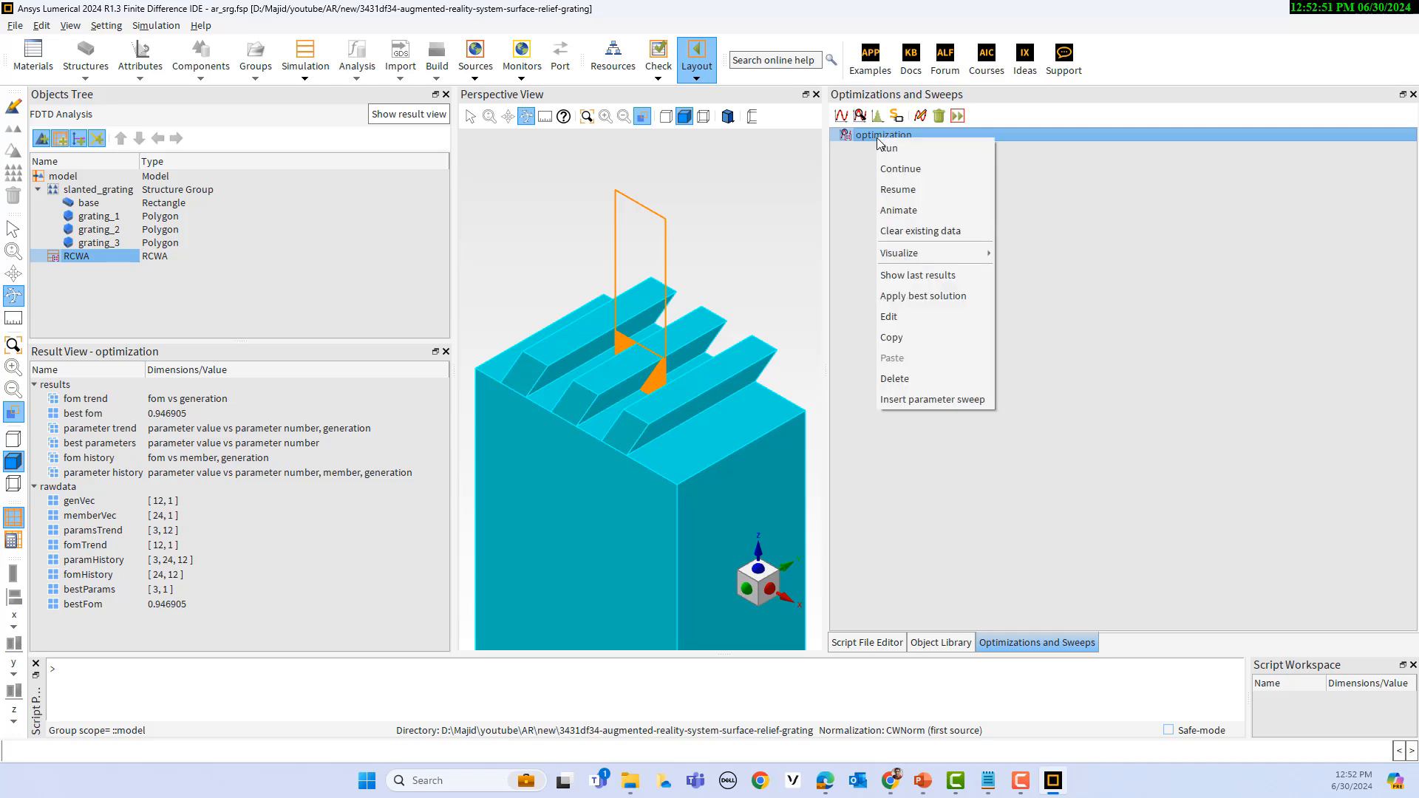
mouse_move(910, 254)
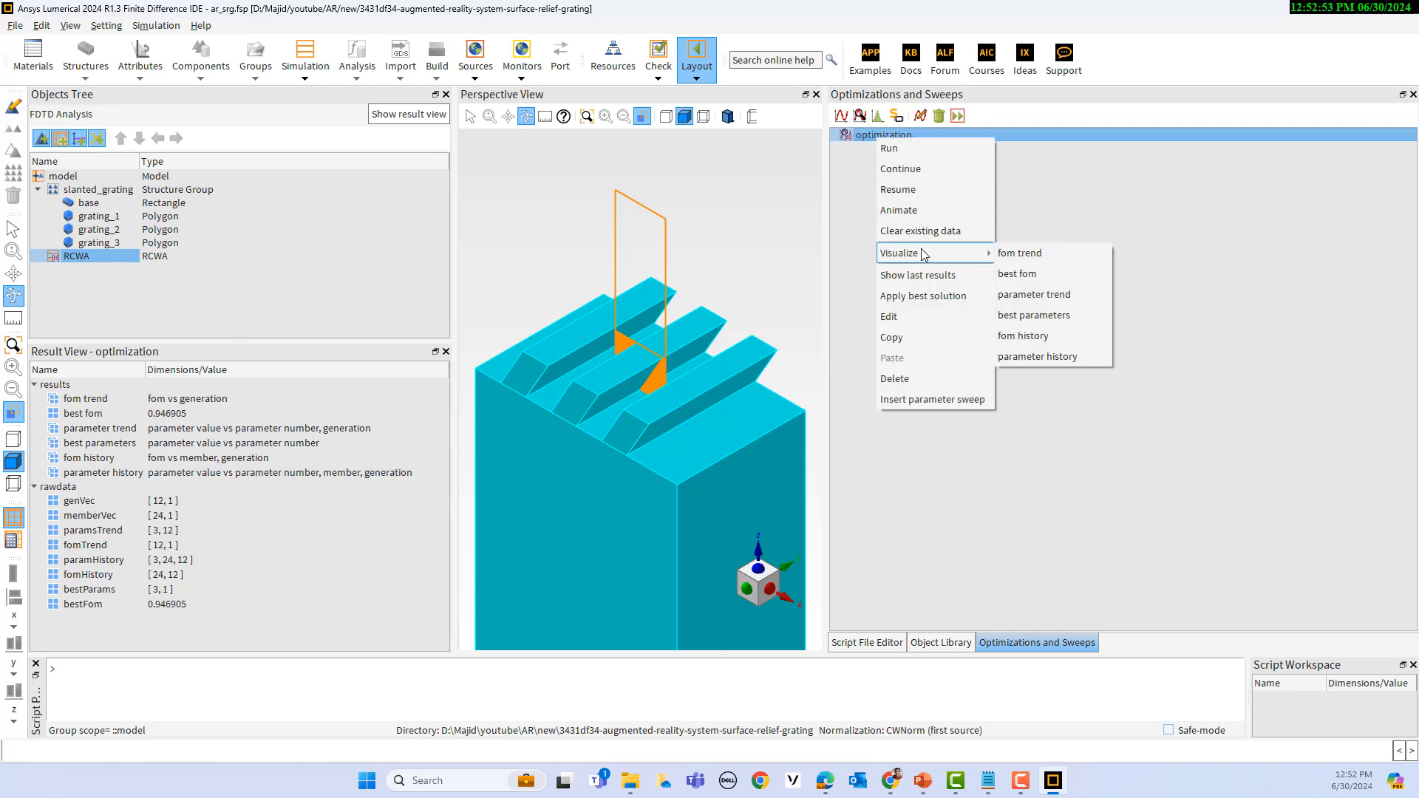
left_click(1043, 214)
right_click(889, 134)
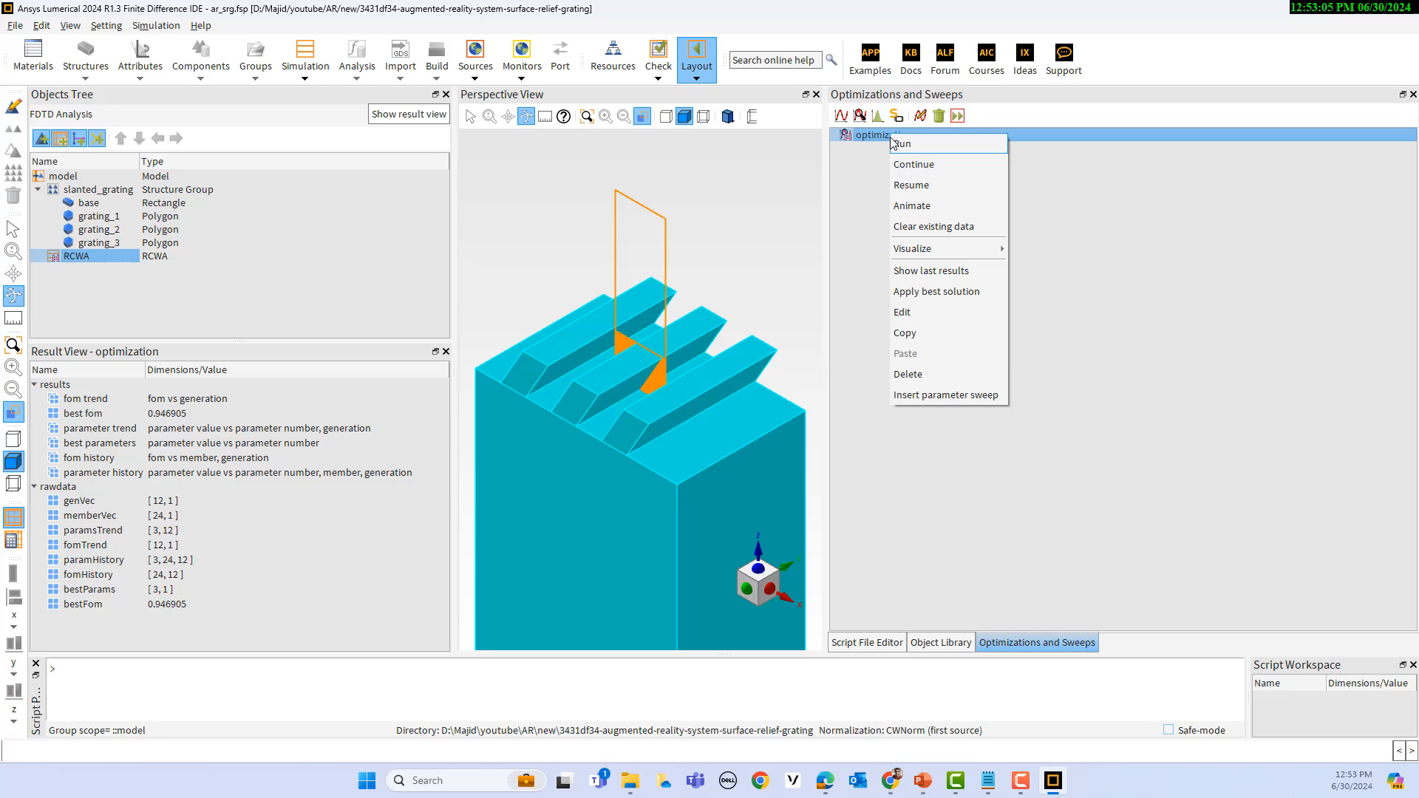
mouse_move(935, 254)
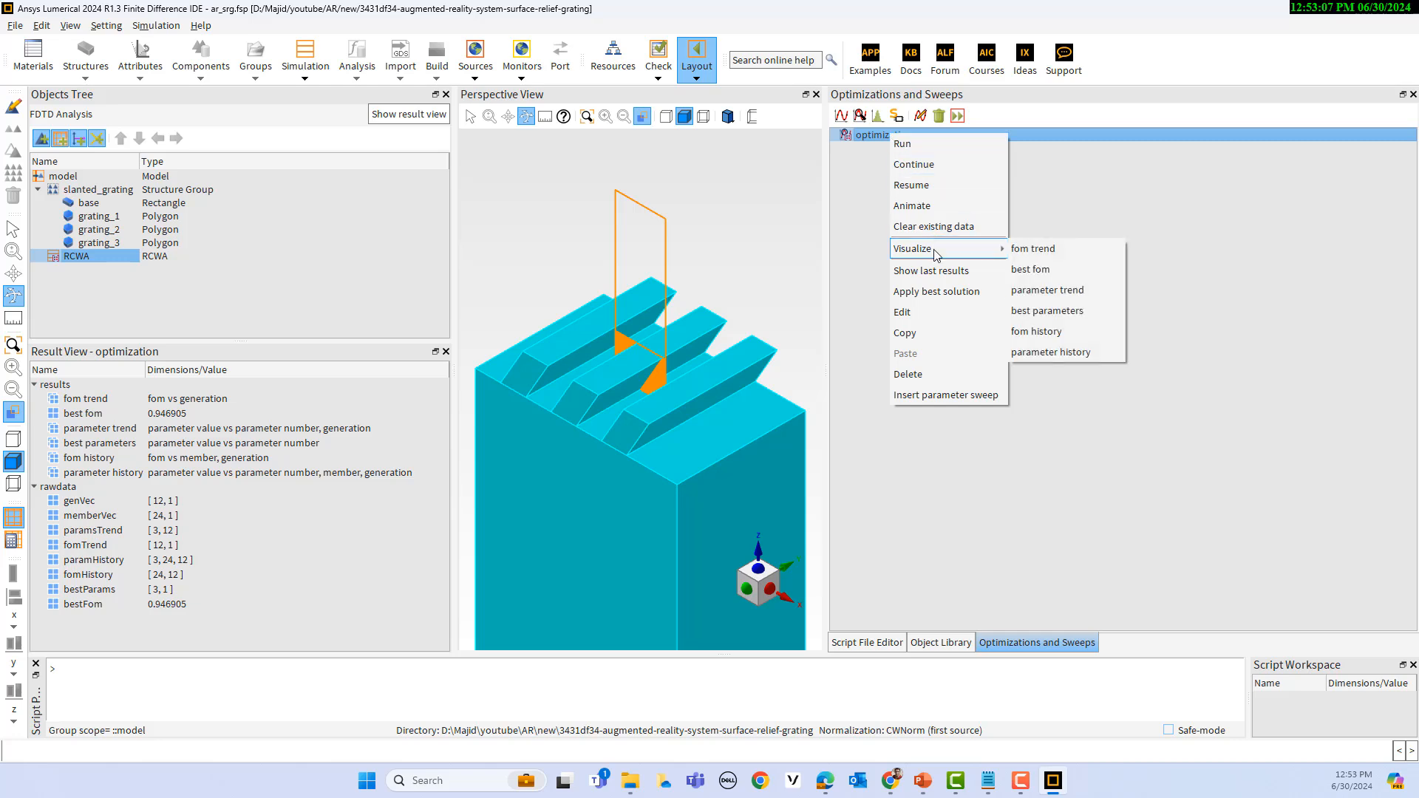
left_click(876, 156)
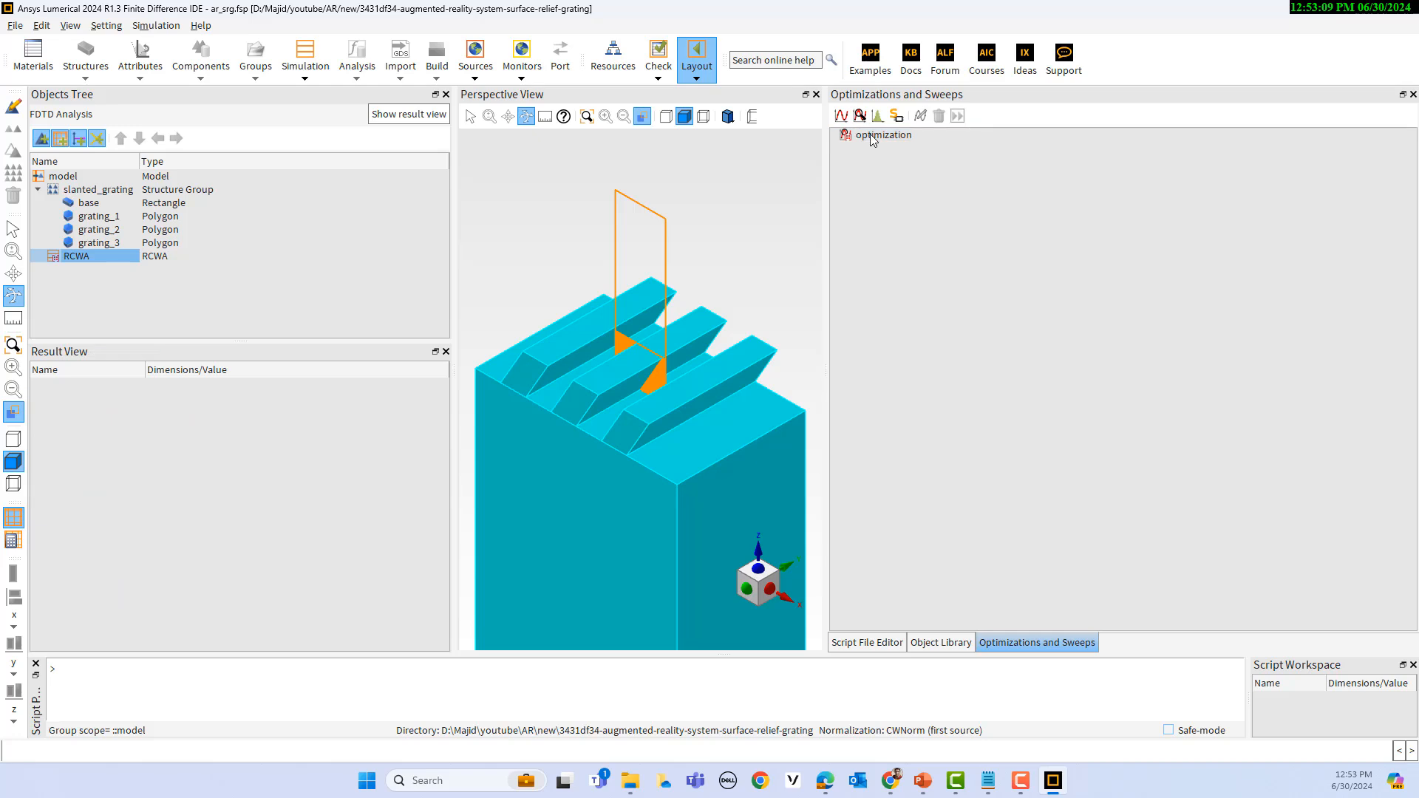
Step: Show the optimization item's results, check best fom, and plot best parameters in a new visualizer
left_click(872, 136)
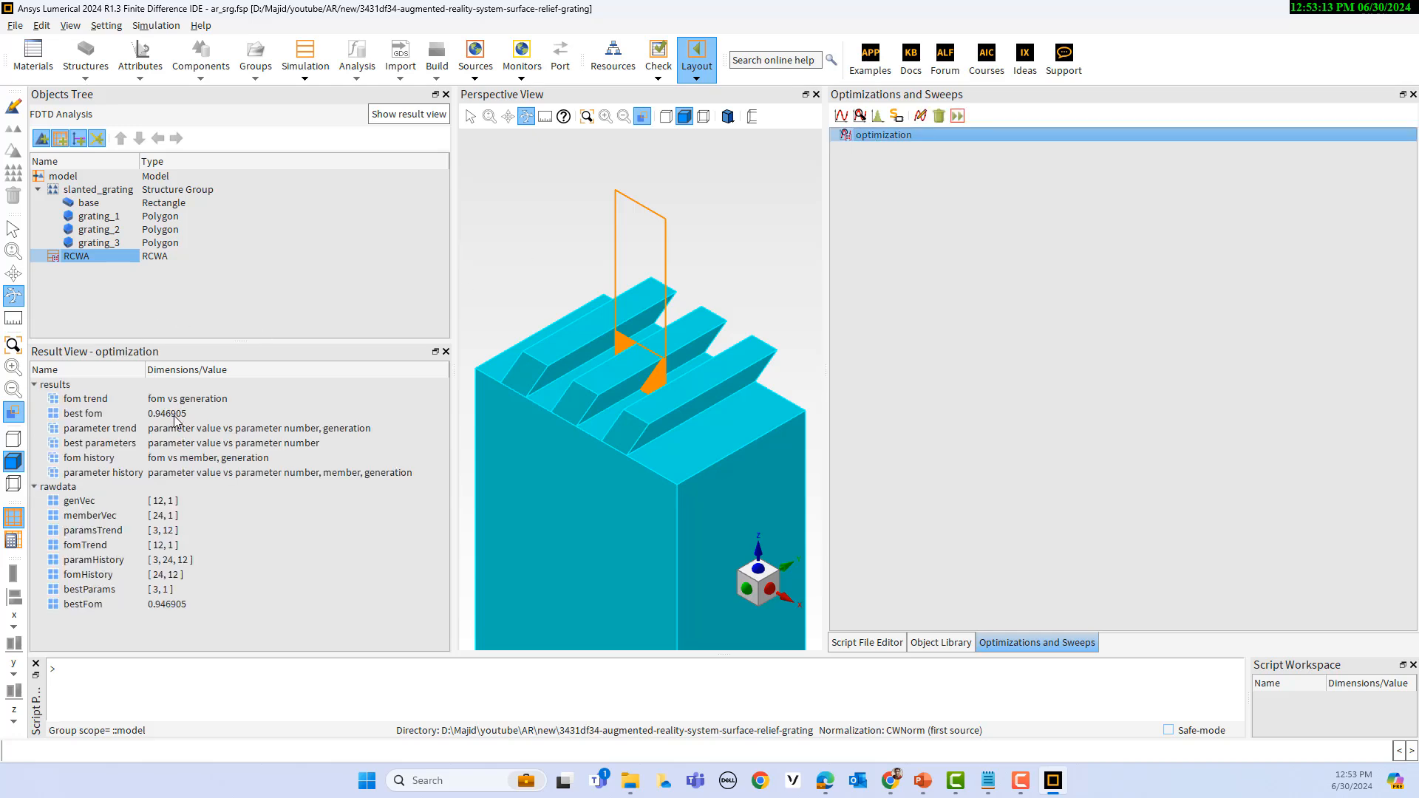
left_click(97, 417)
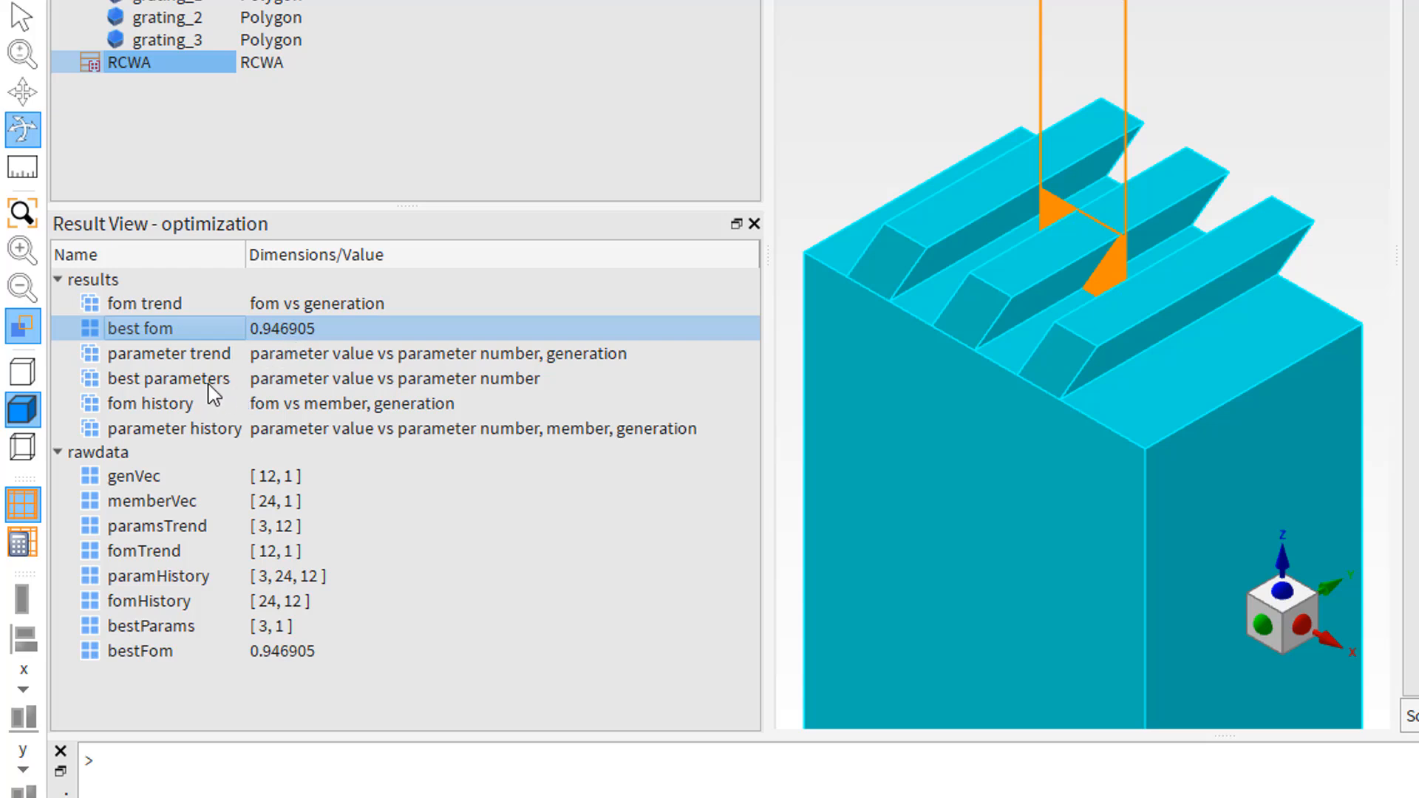
left_click(214, 392)
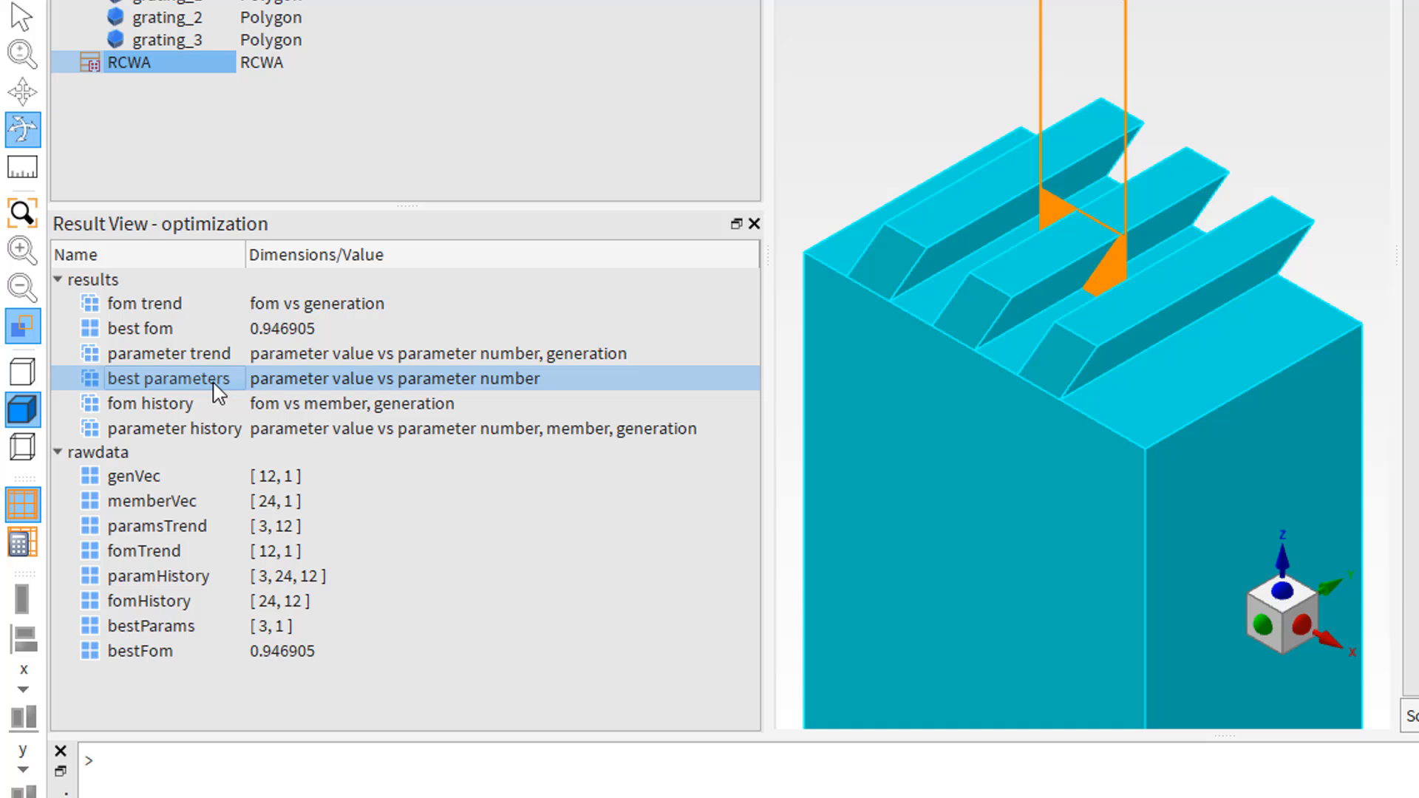
right_click(218, 392)
mouse_move(277, 407)
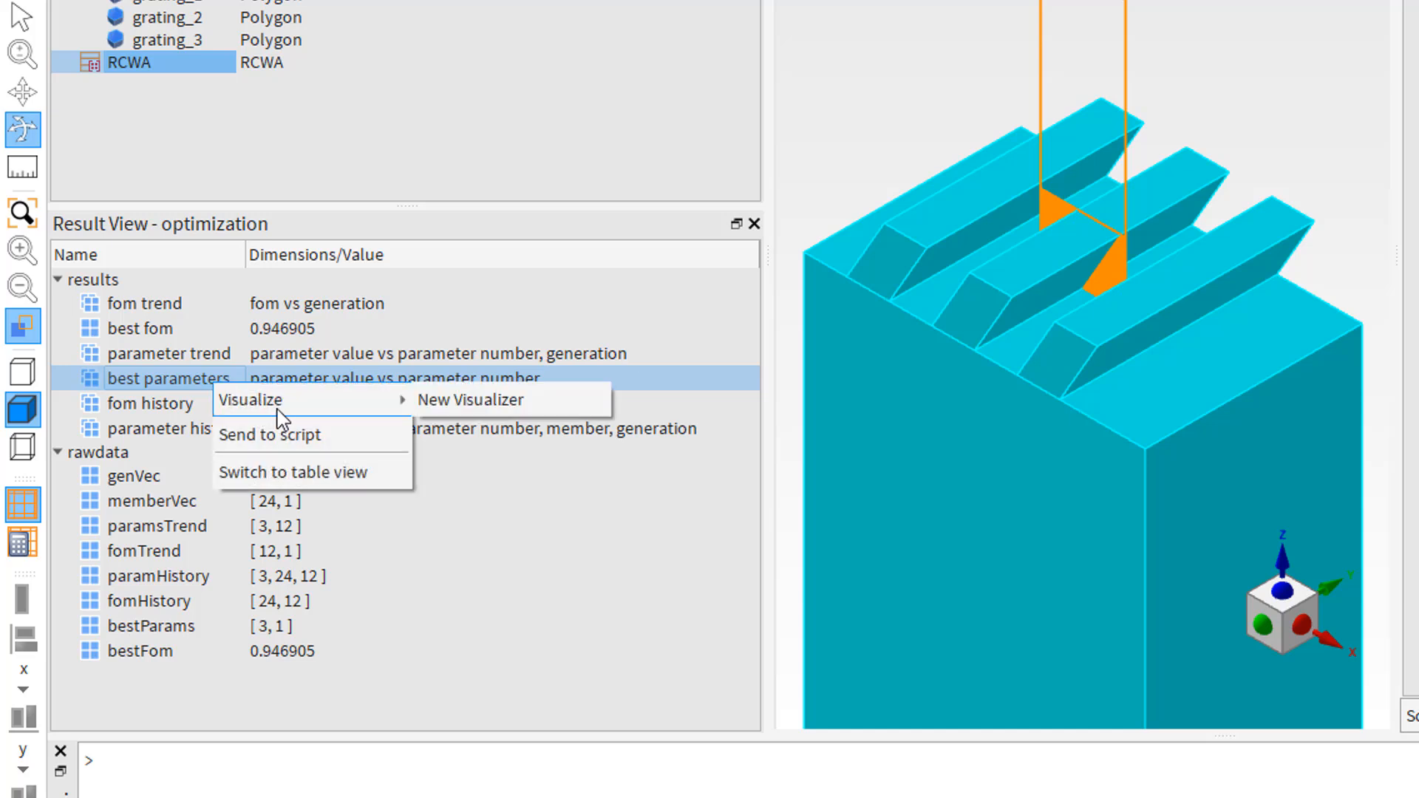
left_click(465, 411)
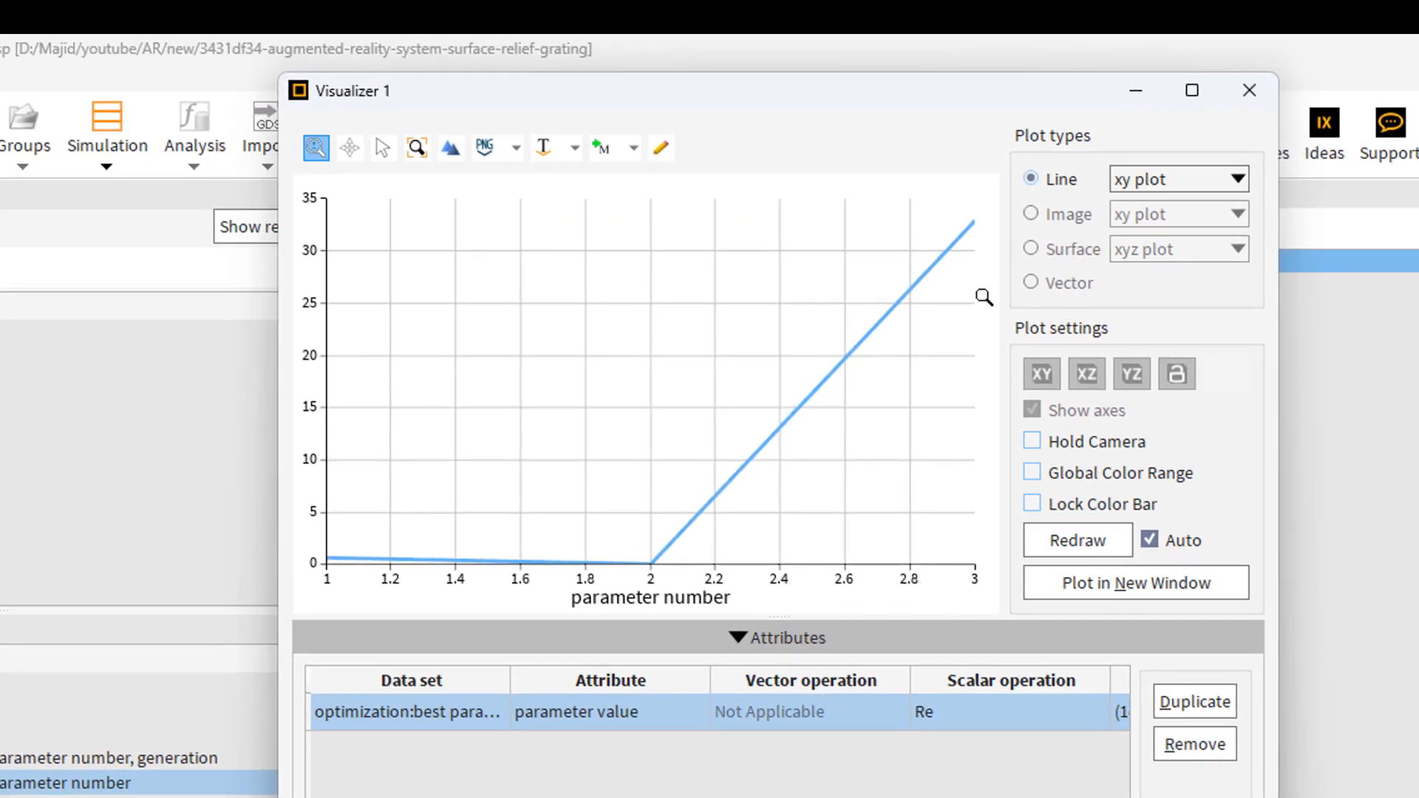
Step: Export the plotted best parameters data to the clipboard
left_click(516, 148)
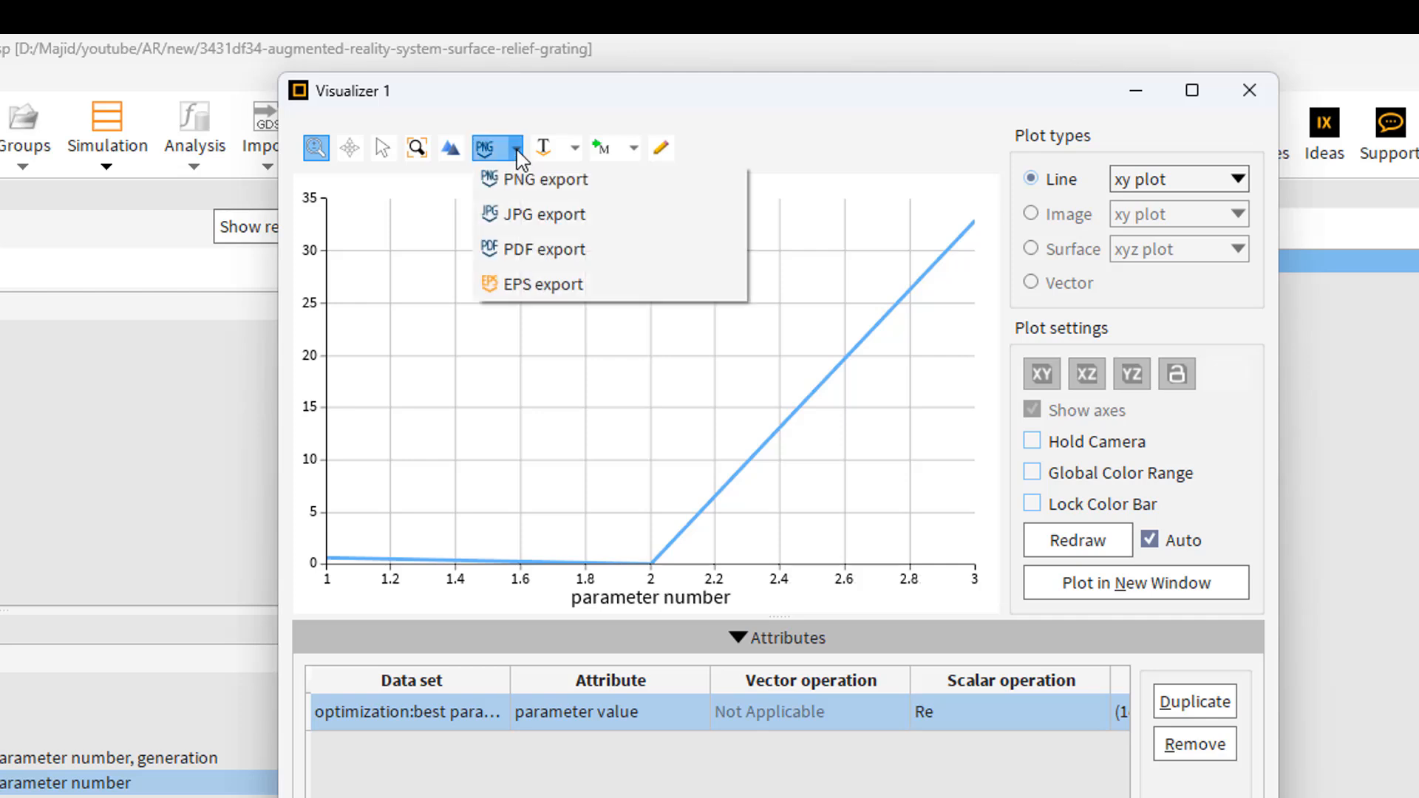
left_click(575, 149)
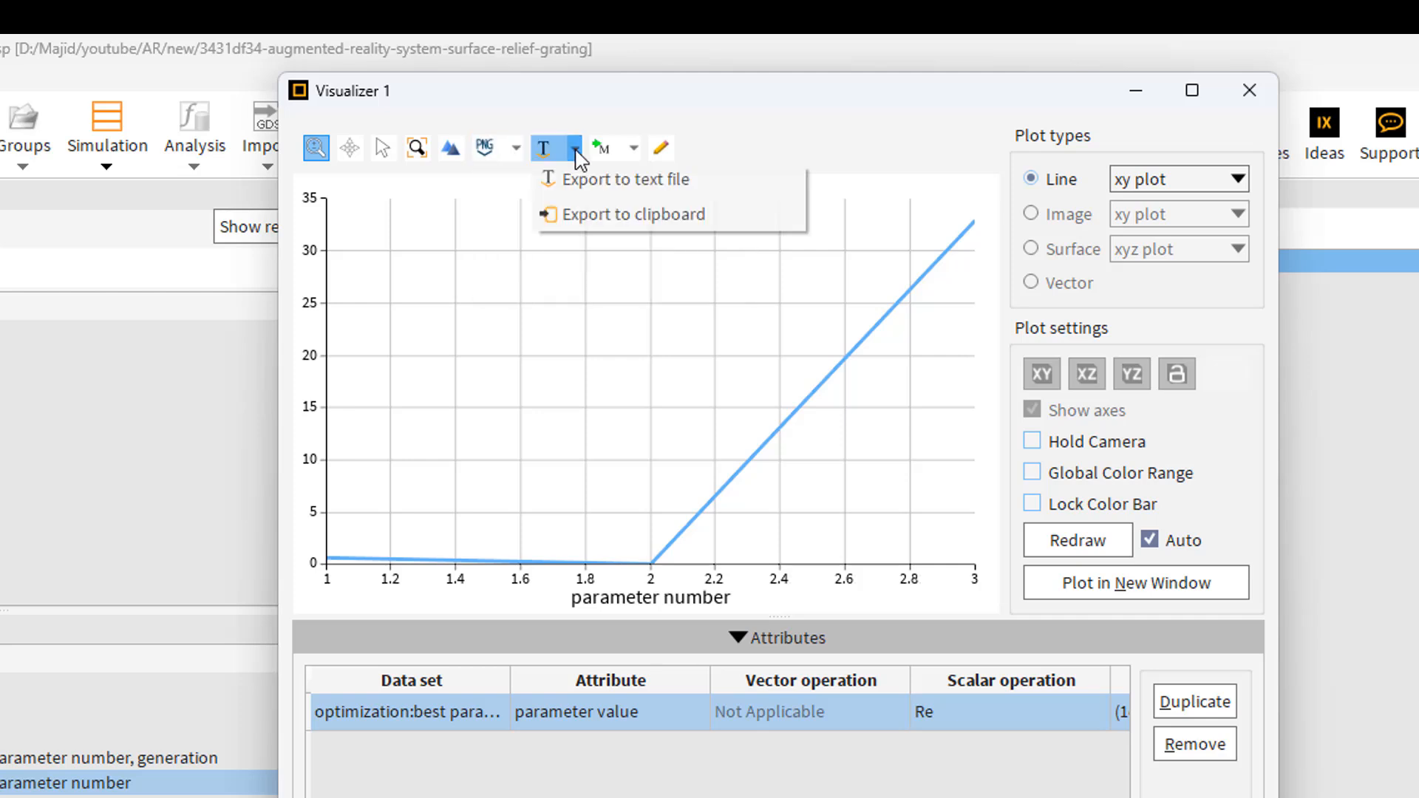
left_click(615, 215)
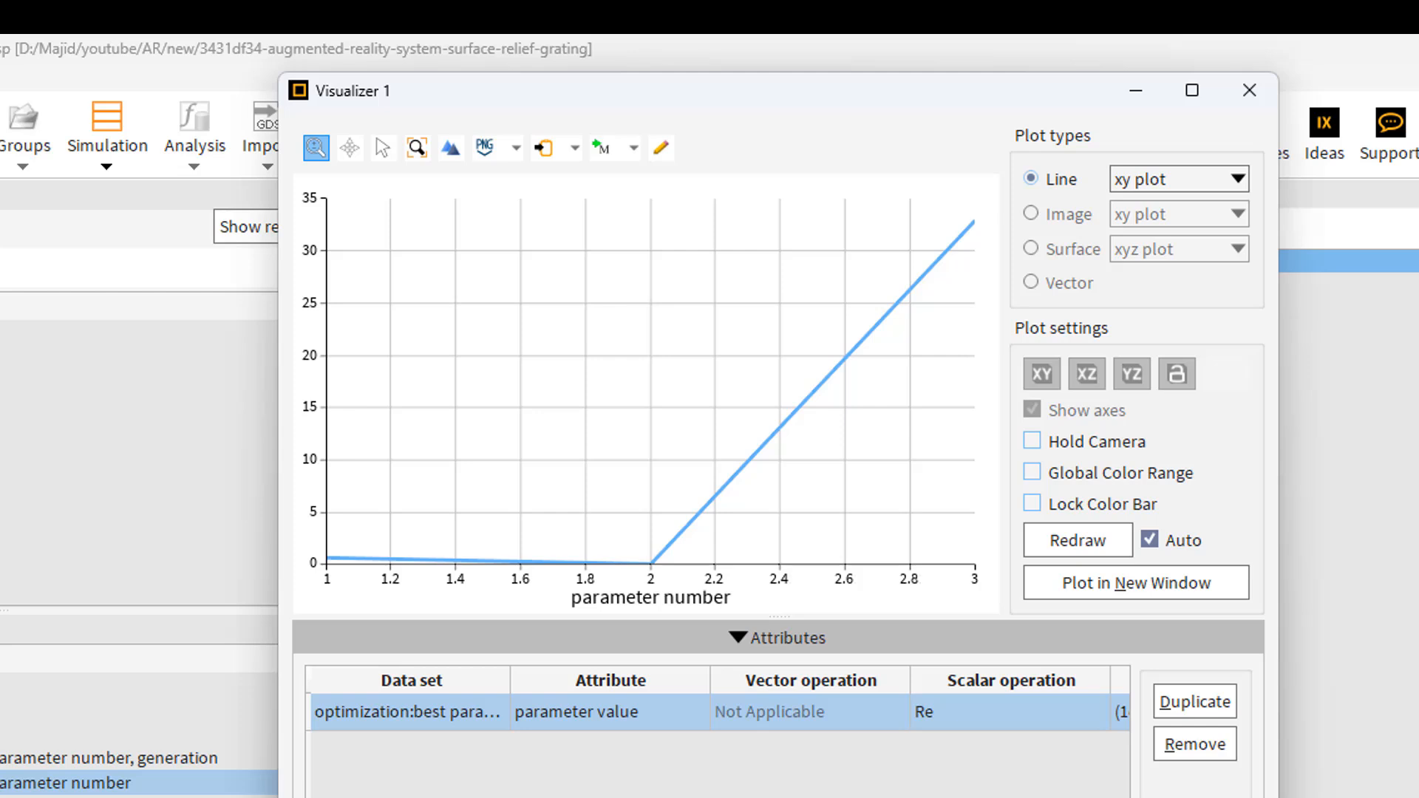
Step: Search Windows for Notepad and open it
key("super+s")
type("b")
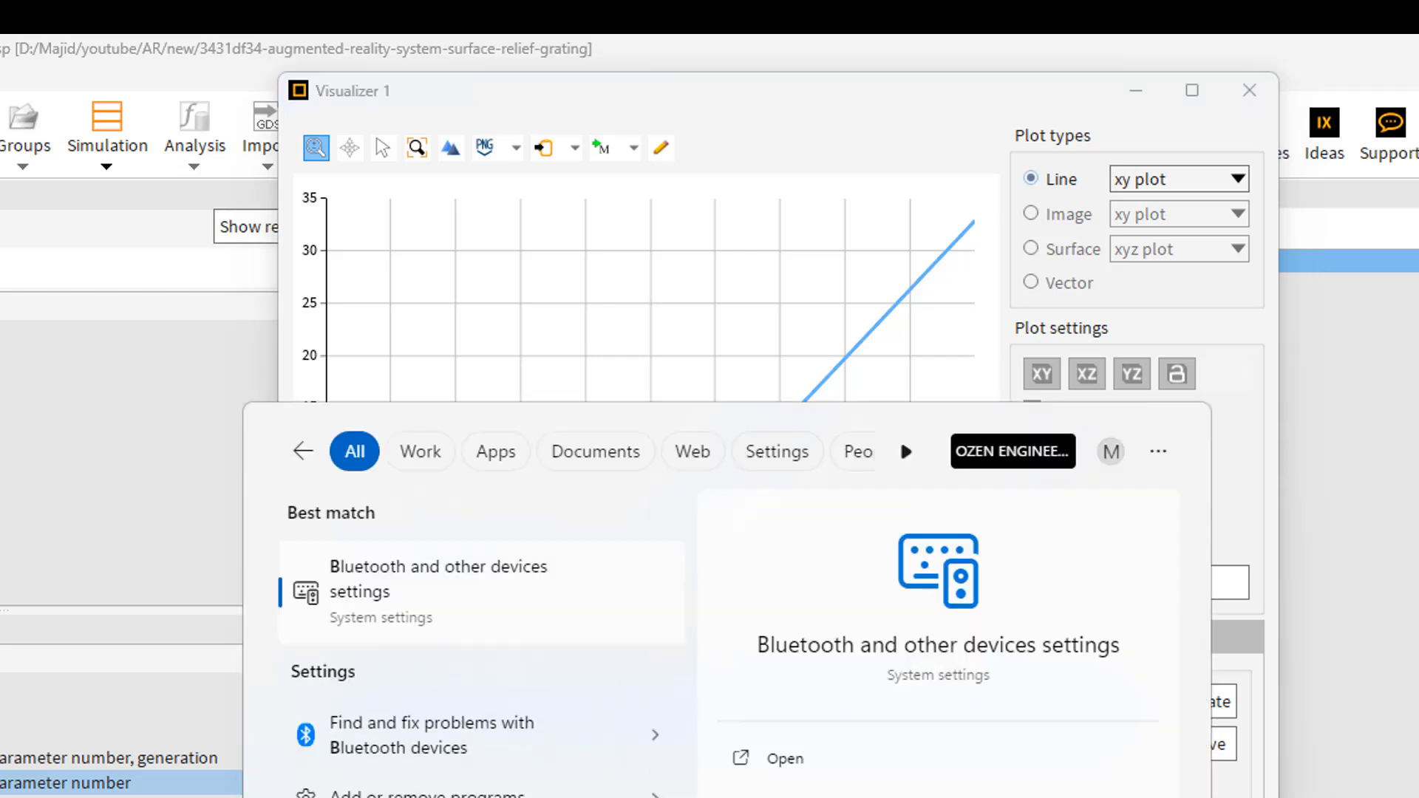
key("BackSpace")
type("n")
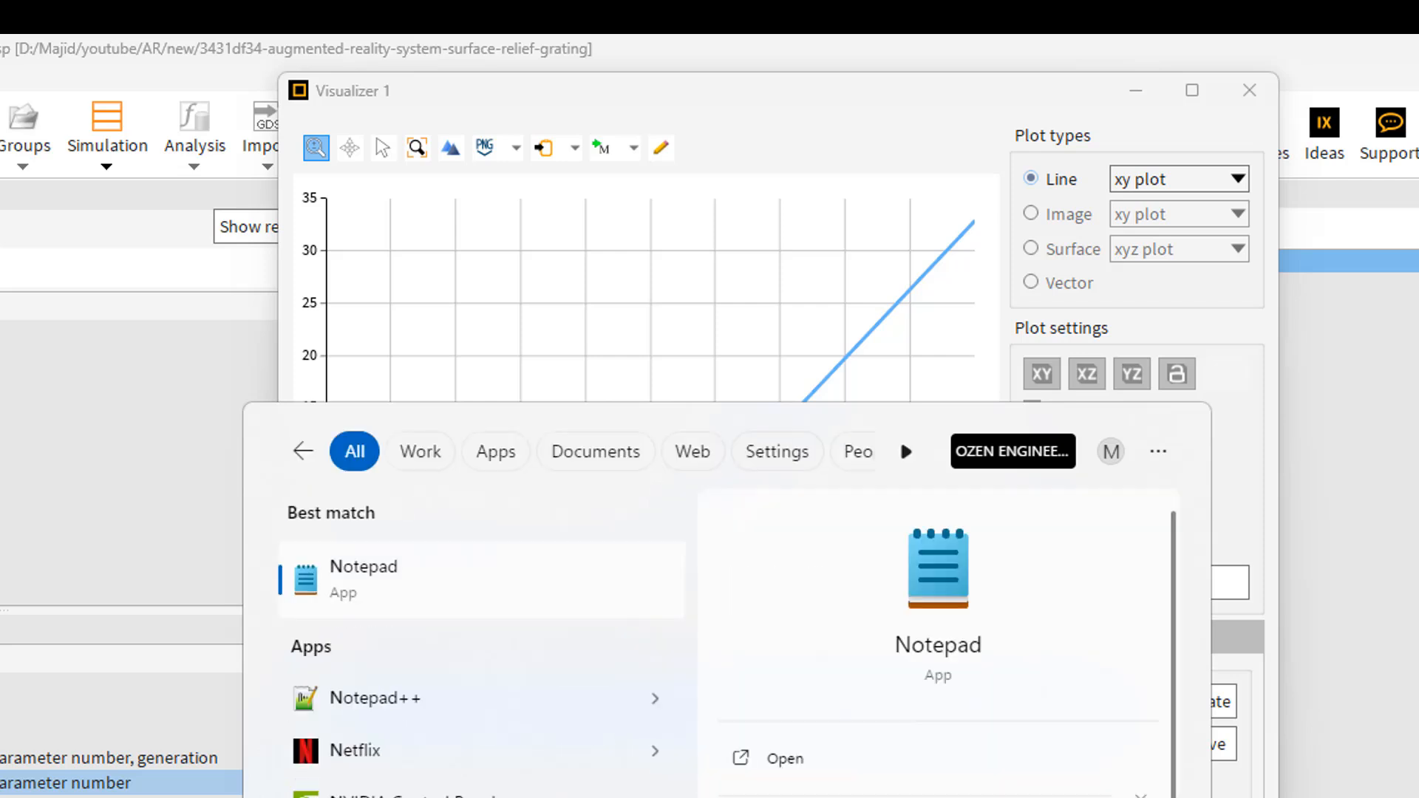
type("ot")
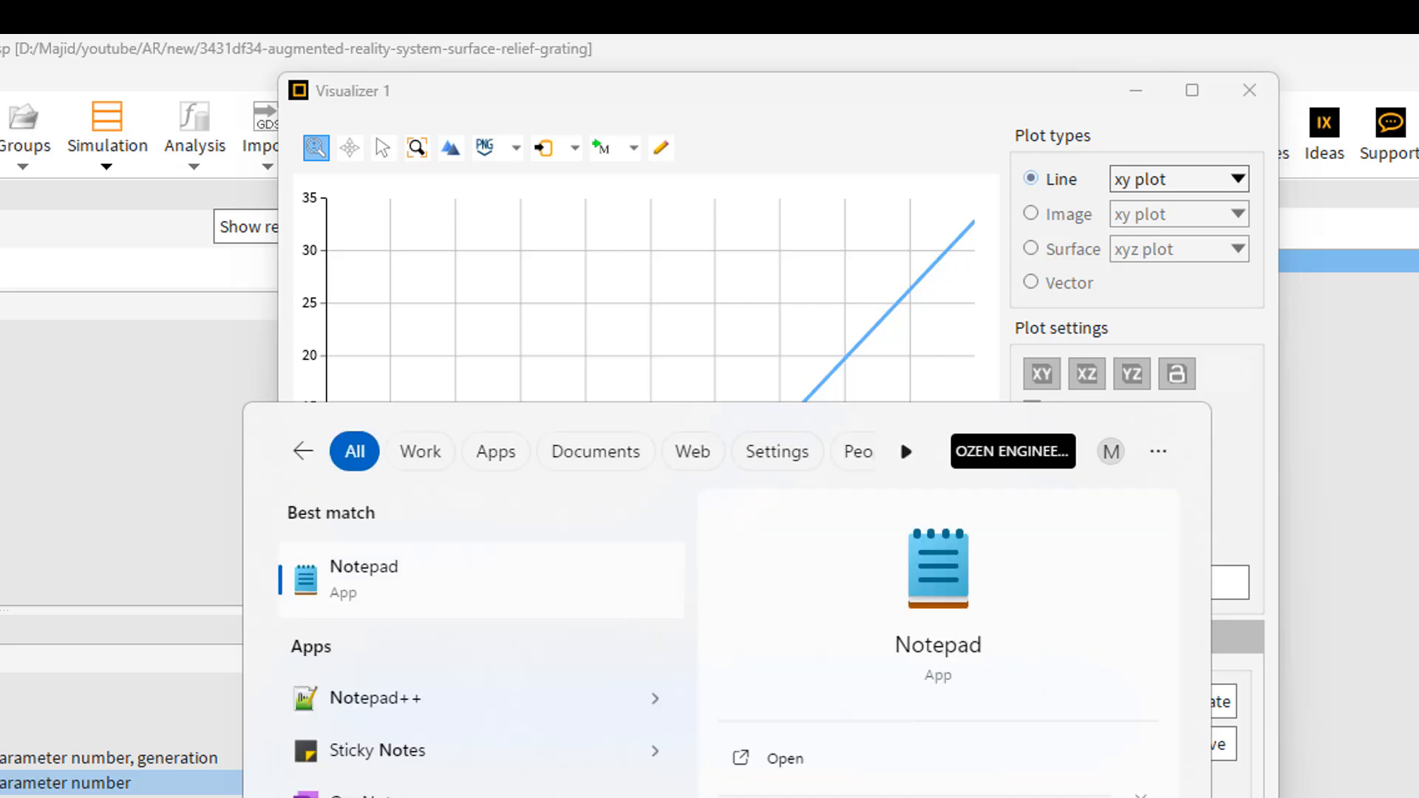
left_click(390, 591)
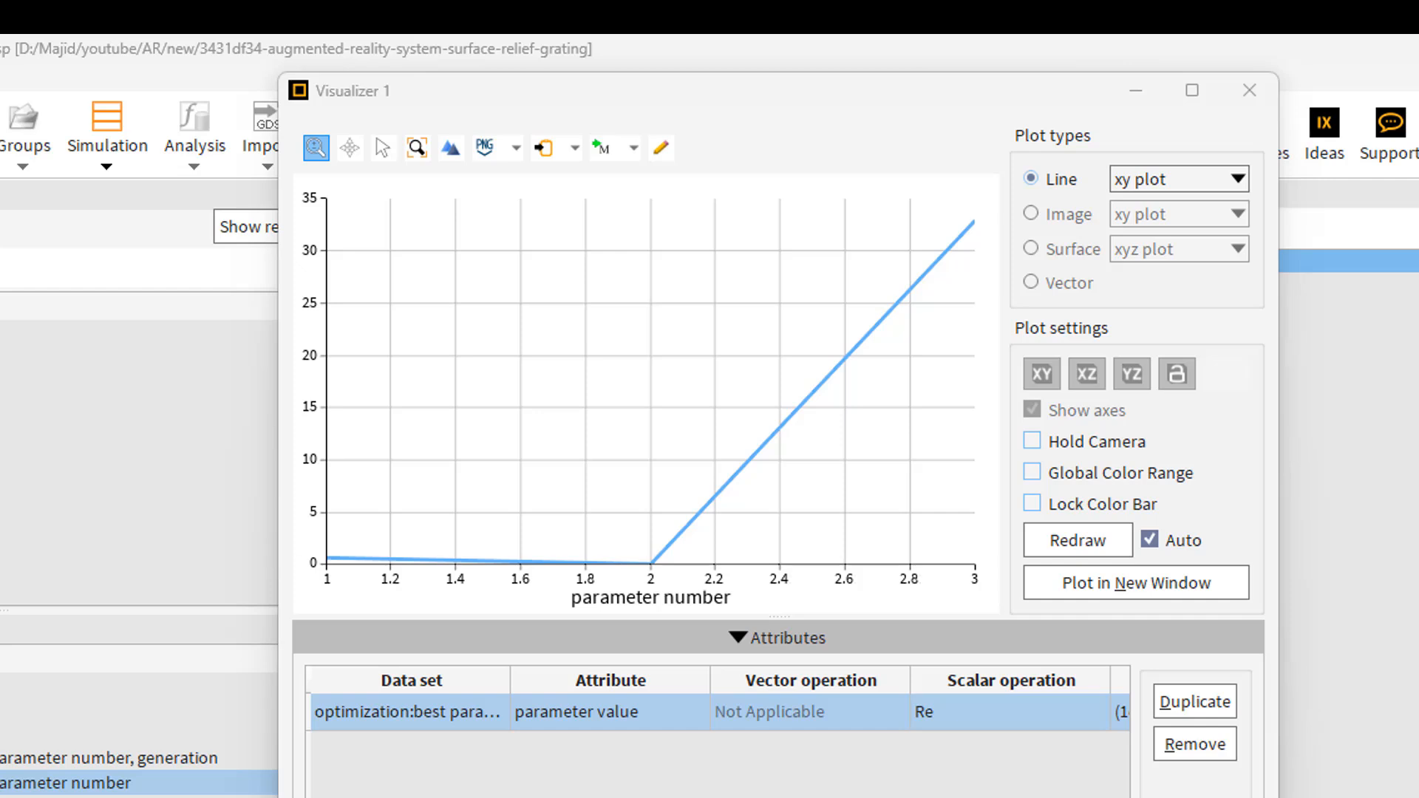
Step: Paste the exported best parameters into the blank Notepad document, examine the first parameter's row, and move the window off the visualizer
left_click_drag(3, 122, 922, 121)
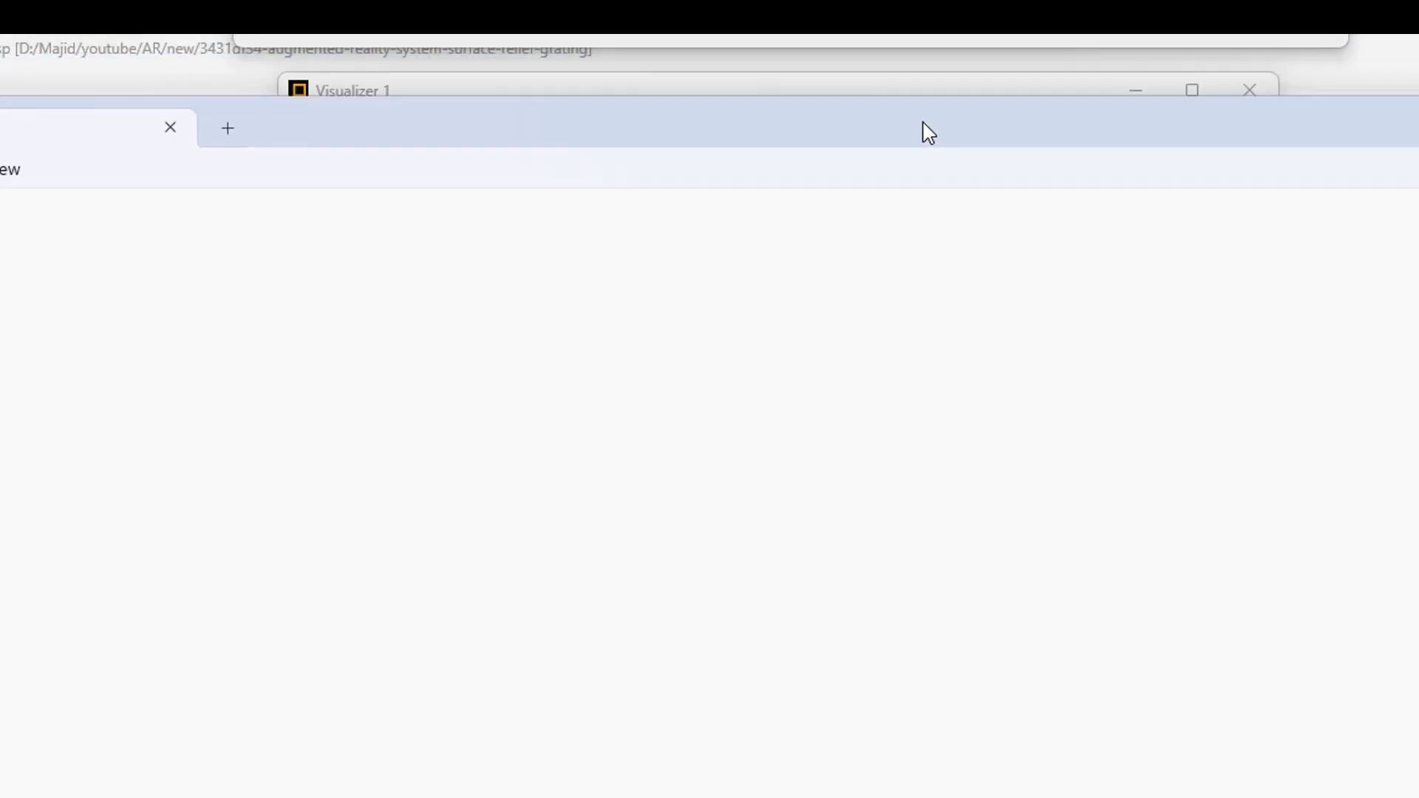
right_click(3, 277)
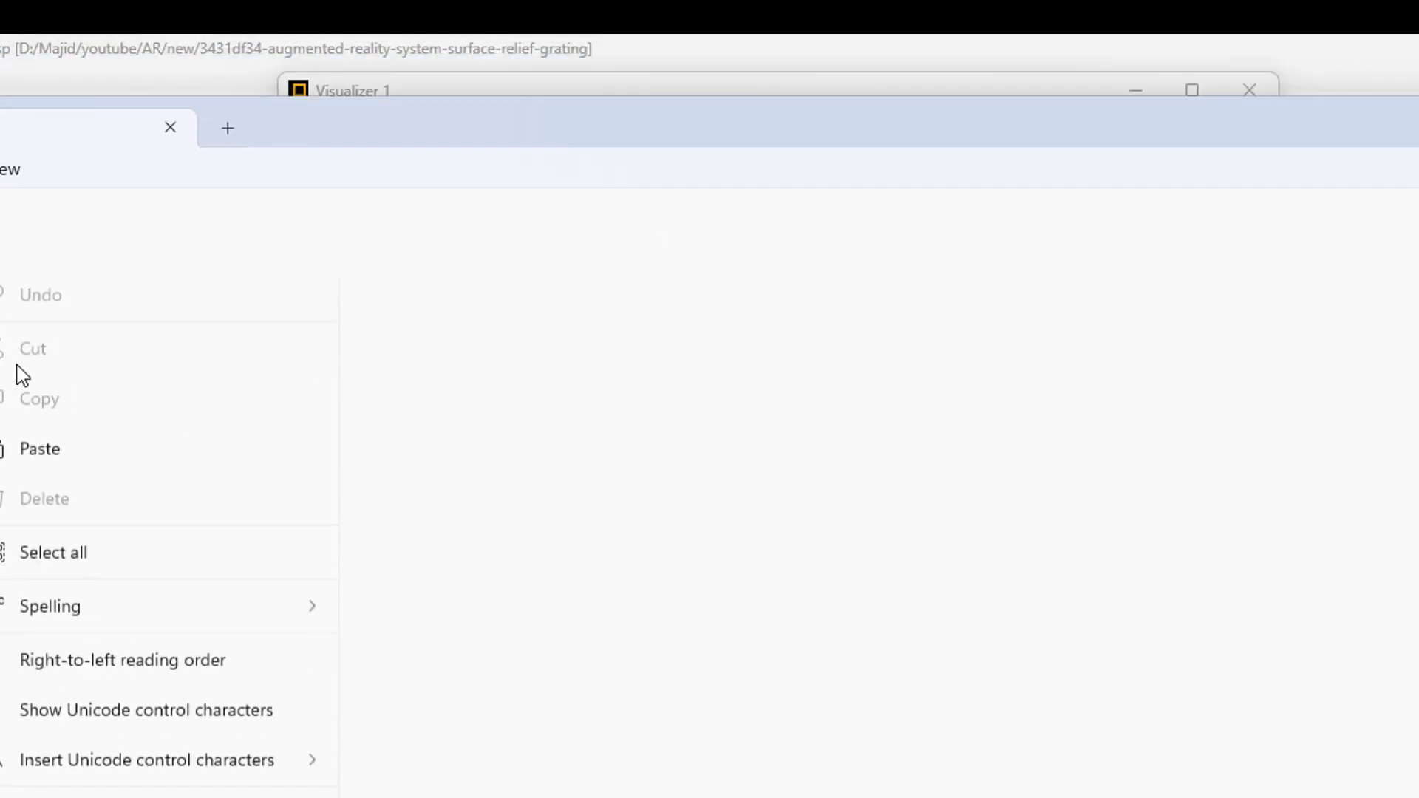
left_click(25, 458)
left_click_drag(54, 284, 0, 286)
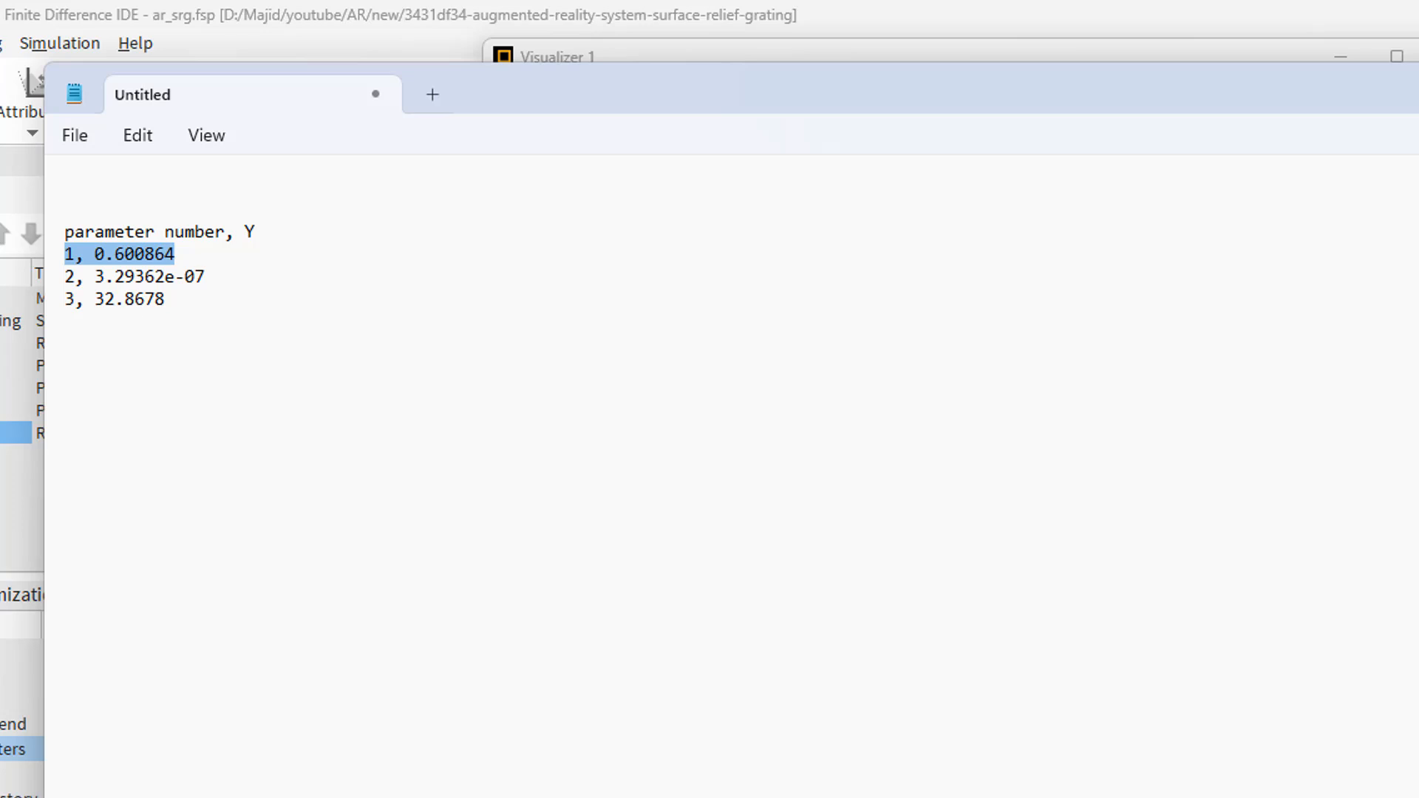
left_click_drag(412, 110, 1289, 314)
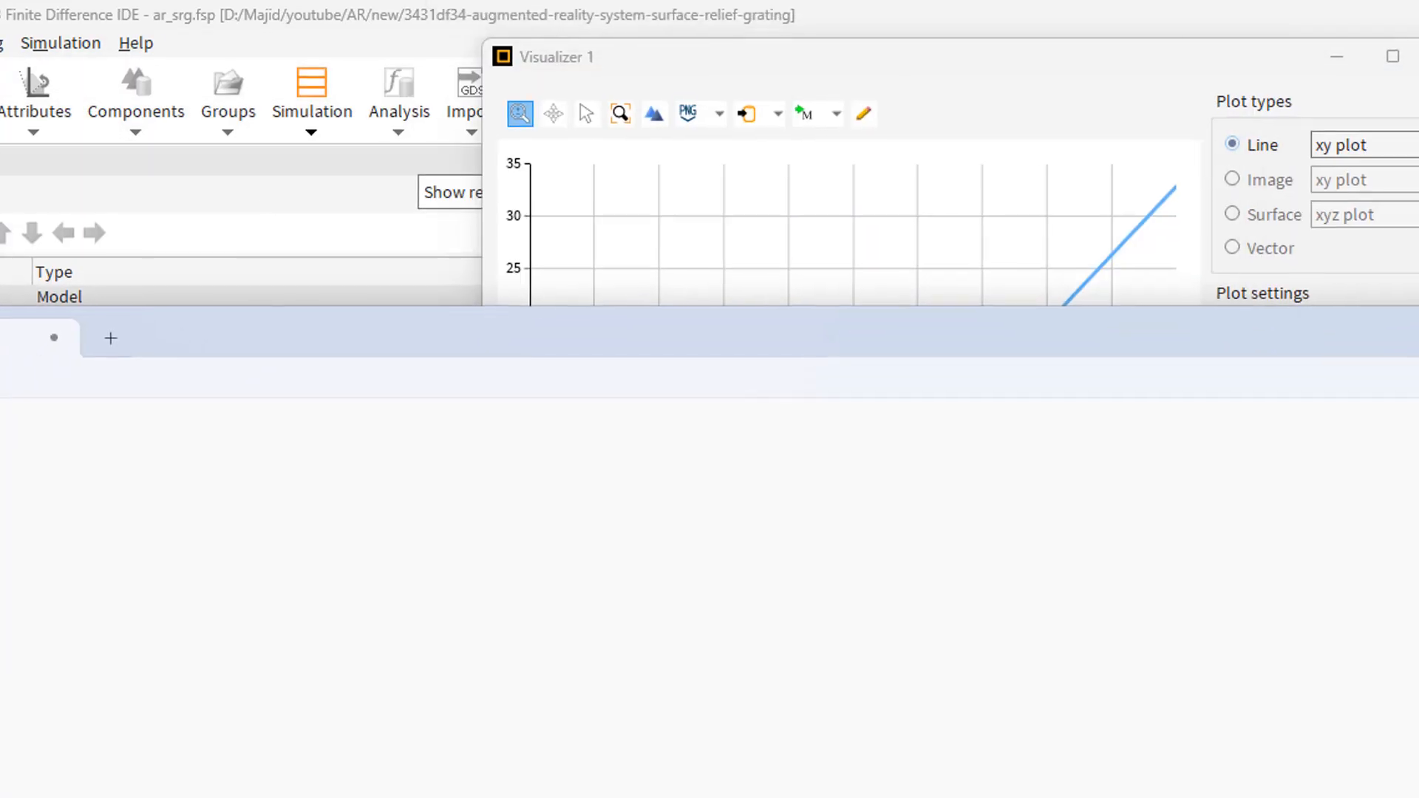
Step: Open the optimization item's settings for editing and widen the Parameter column to read the full parameter names
left_click_drag(1368, 184, 736, 360)
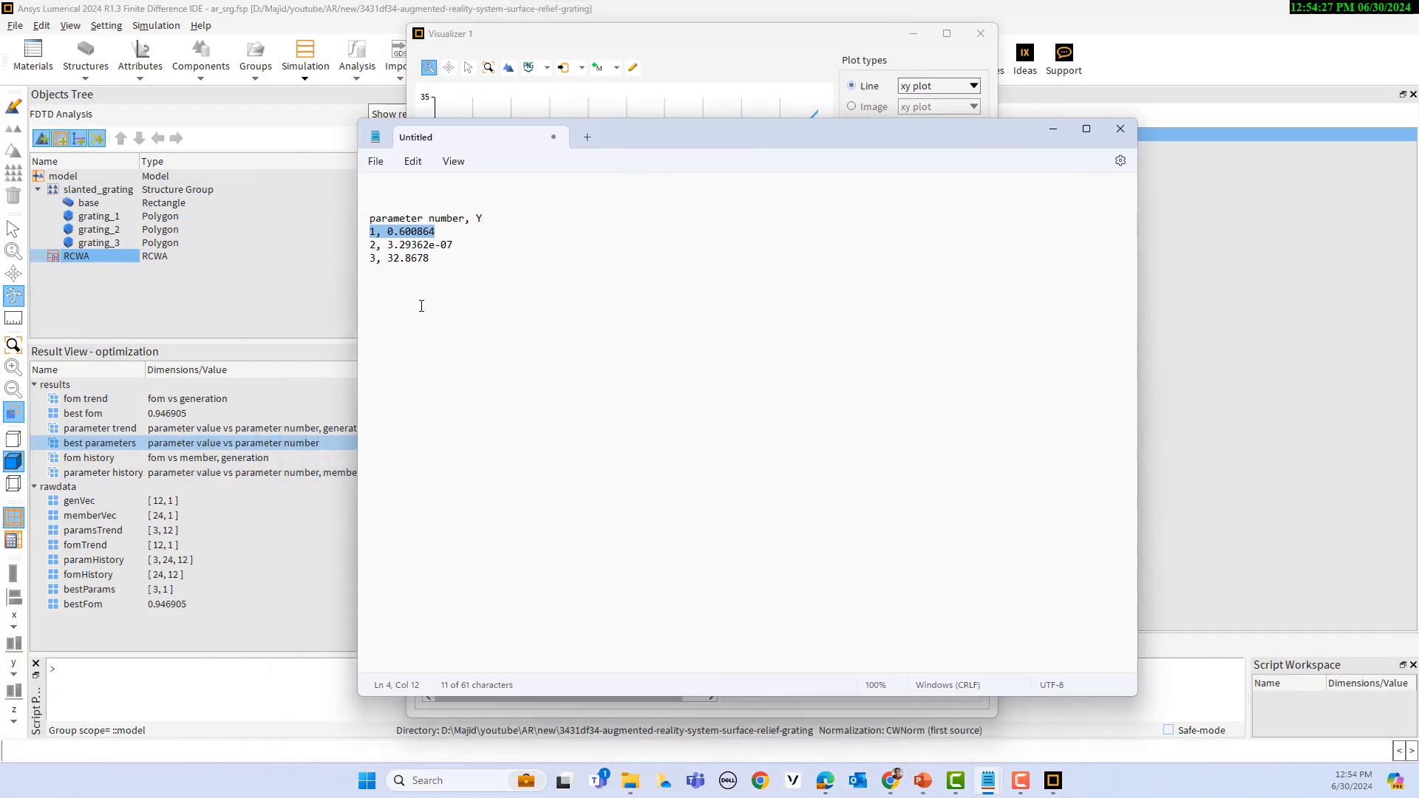
left_click(1279, 221)
right_click(898, 138)
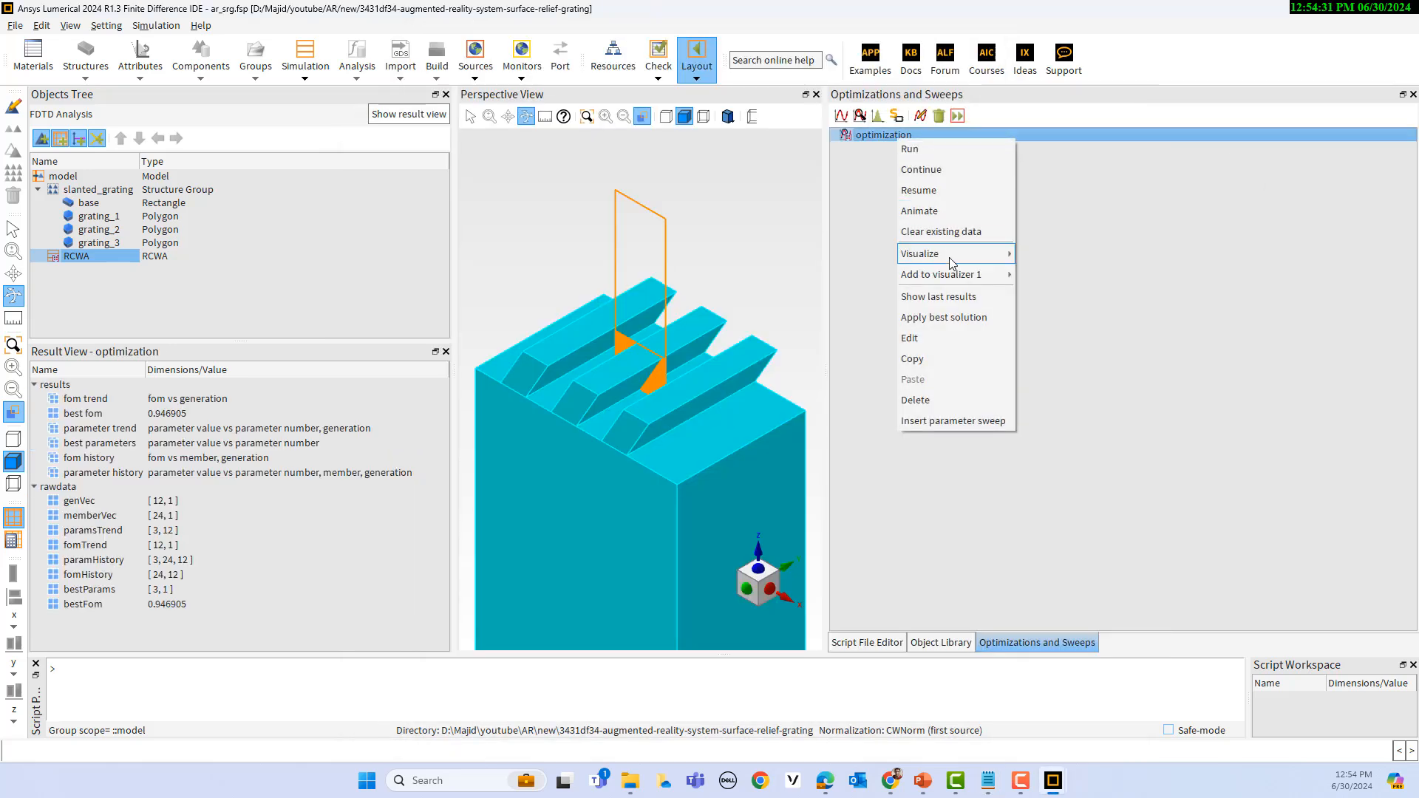
left_click(924, 337)
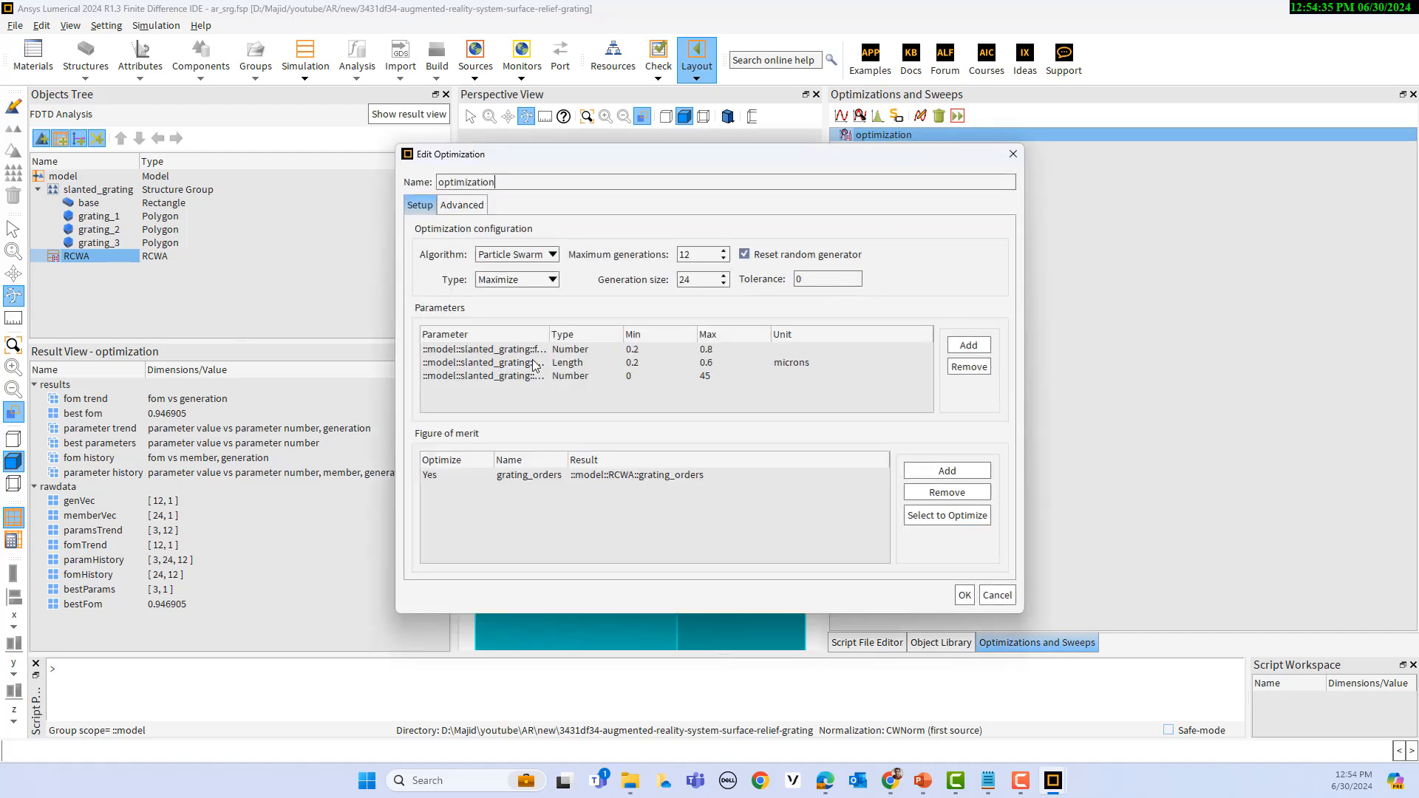
left_click_drag(551, 337, 670, 337)
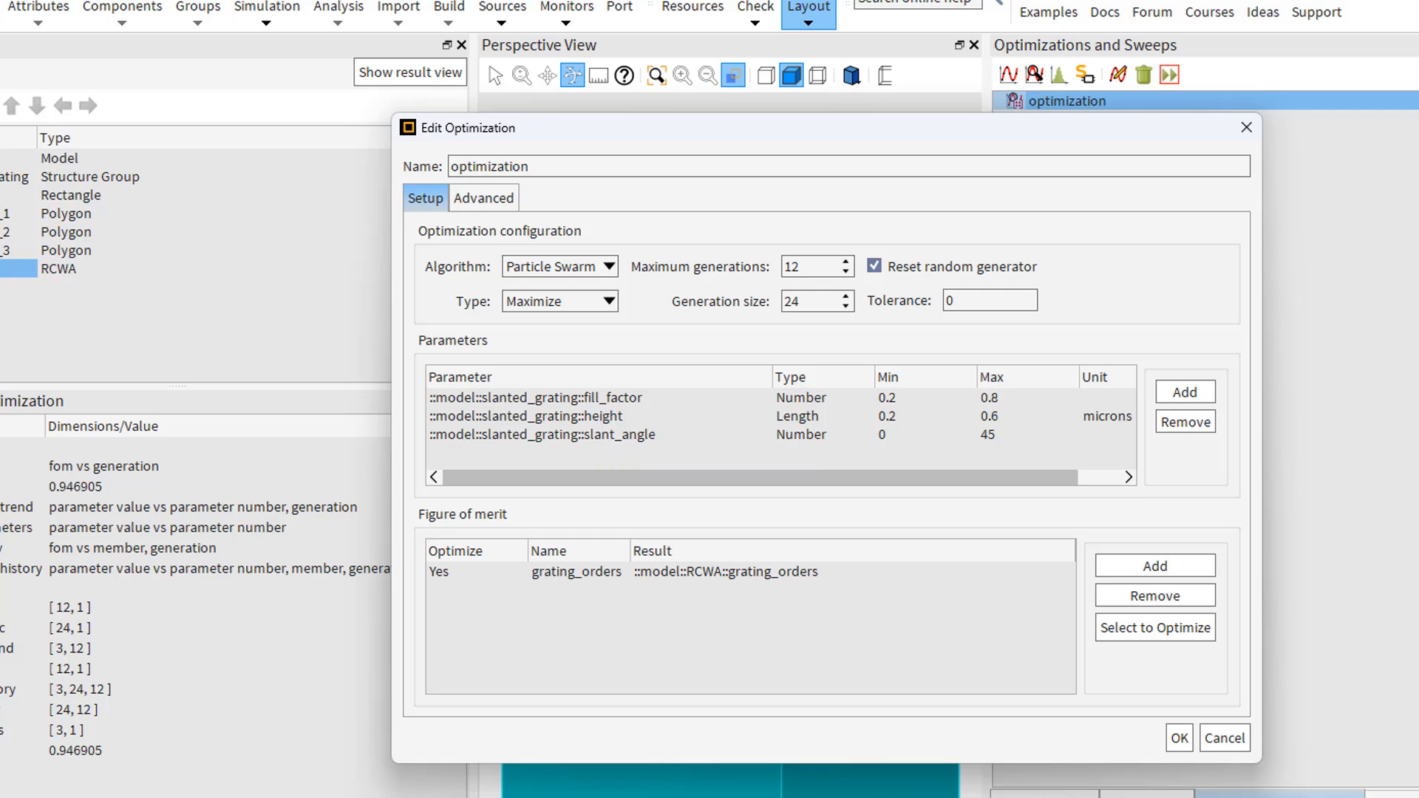
Step: Switch to Notepad and place its window beside the optimization's parameter list to match the best values with the parameter names
left_click(714, 797)
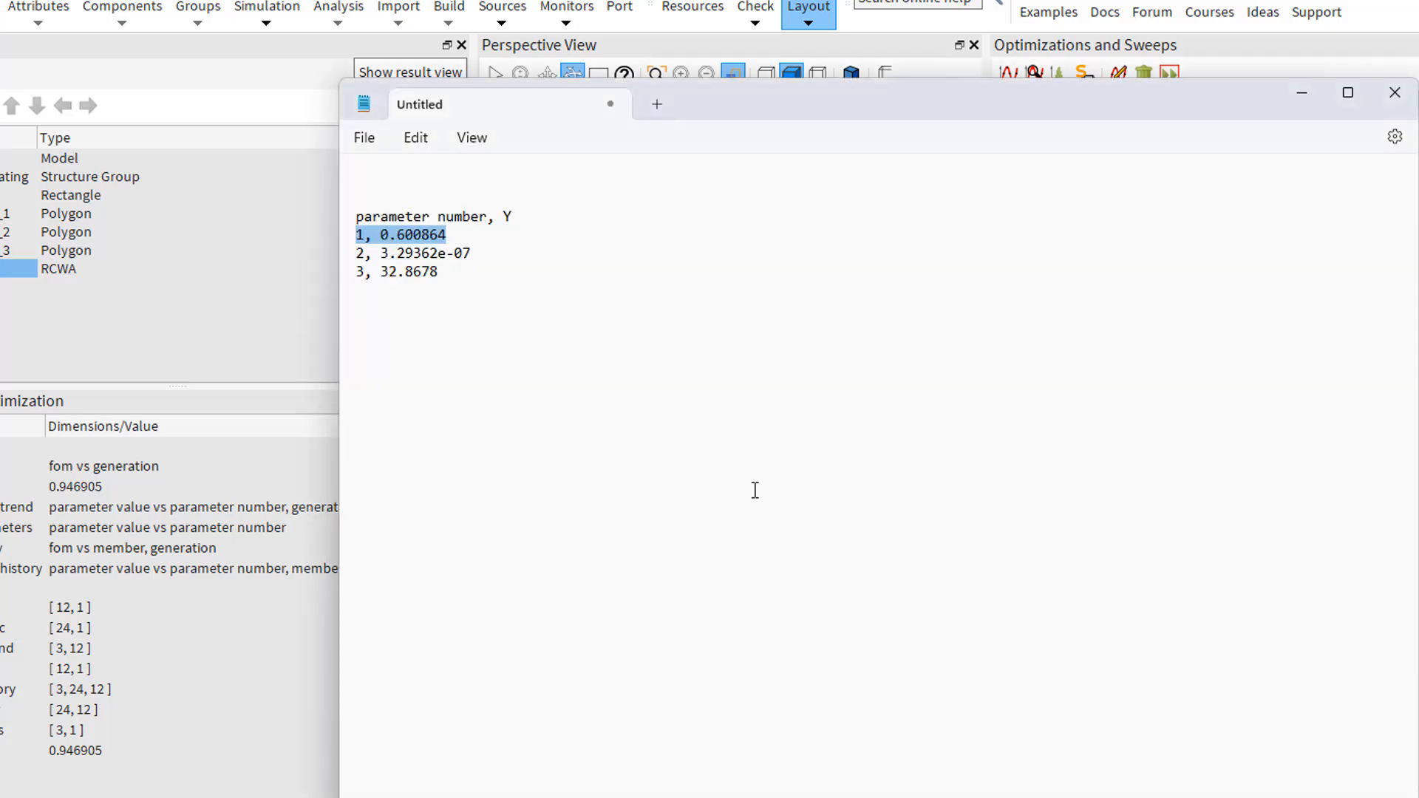
left_click_drag(828, 111, 1368, 128)
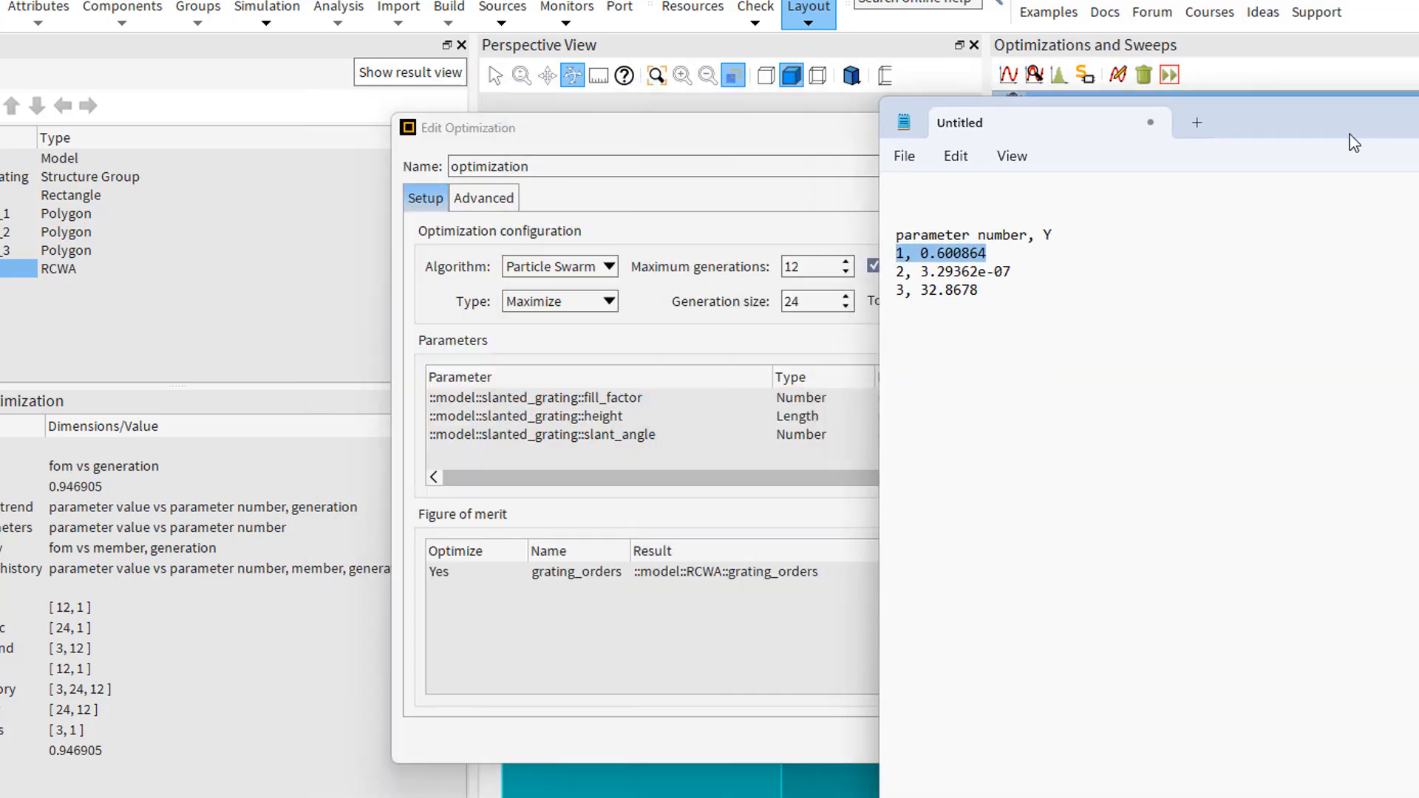